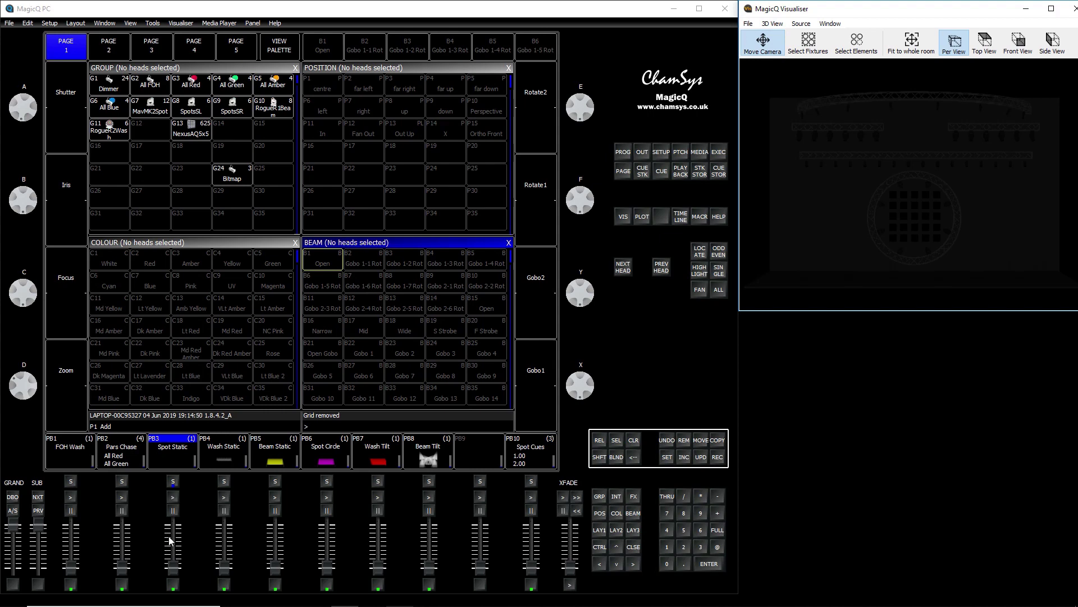
Step: Raise the Spot Static playback to preview its look in the visualiser, and lower it back to zero
{"action": "left_click_drag", "start_coordinate": [174, 570], "coordinate": [176, 521]}
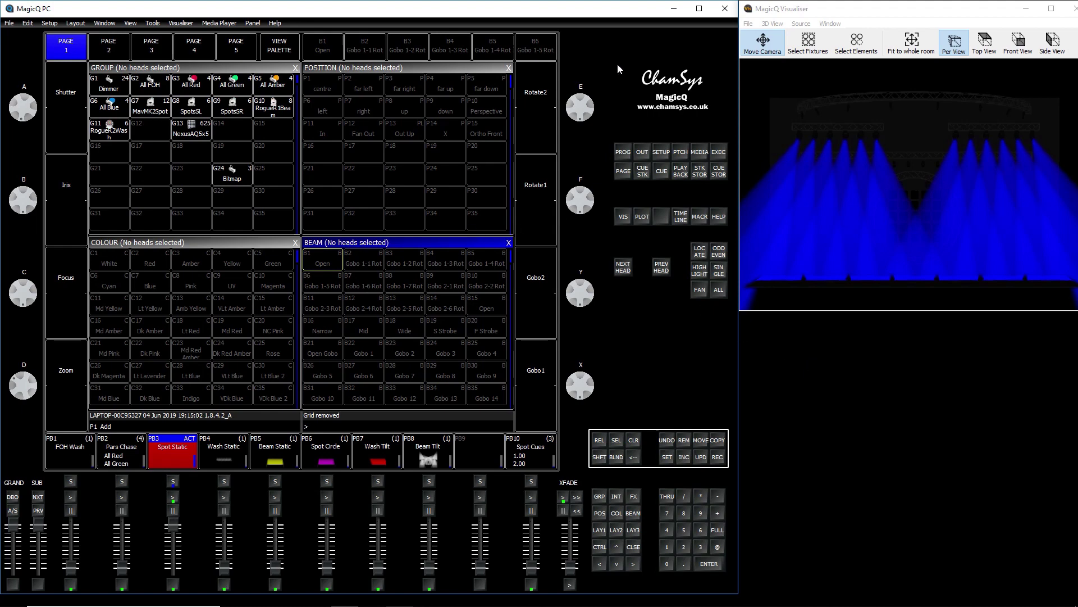
{"action": "left_click", "coordinate": [172, 497]}
{"action": "left_click_drag", "start_coordinate": [173, 529], "coordinate": [178, 584]}
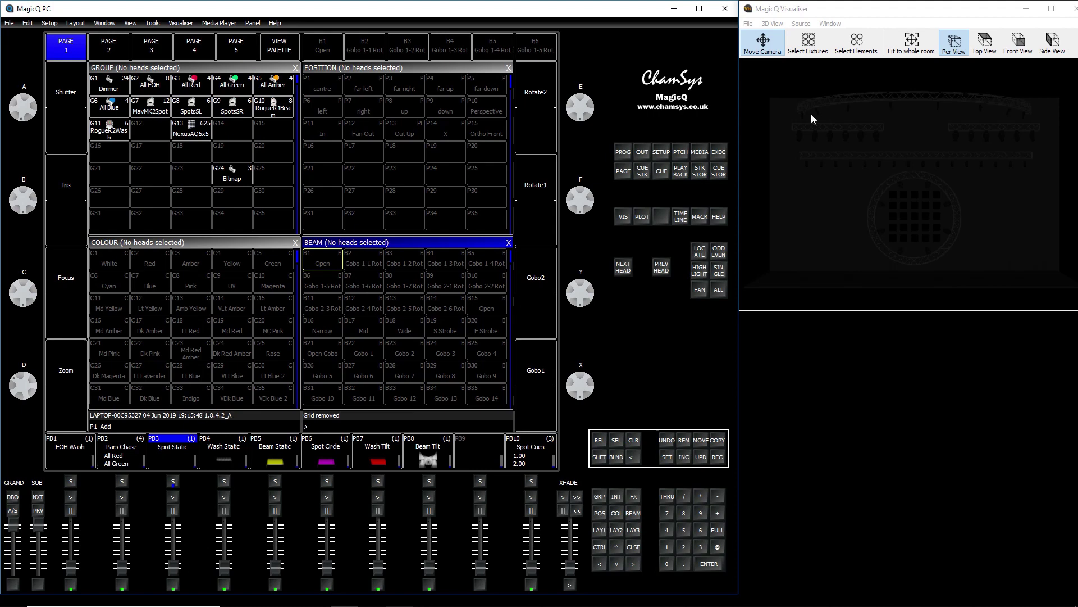
Step: Open the Execute window and clear its grid by entering a grid size of 0/0
{"action": "left_click", "coordinate": [722, 153]}
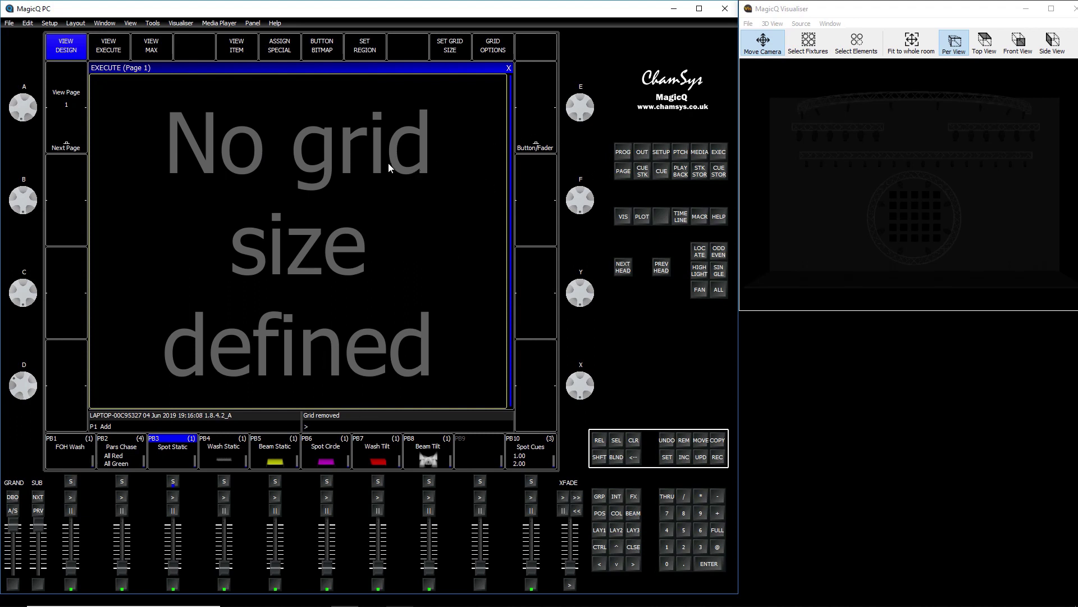
{"action": "left_click", "coordinate": [457, 49]}
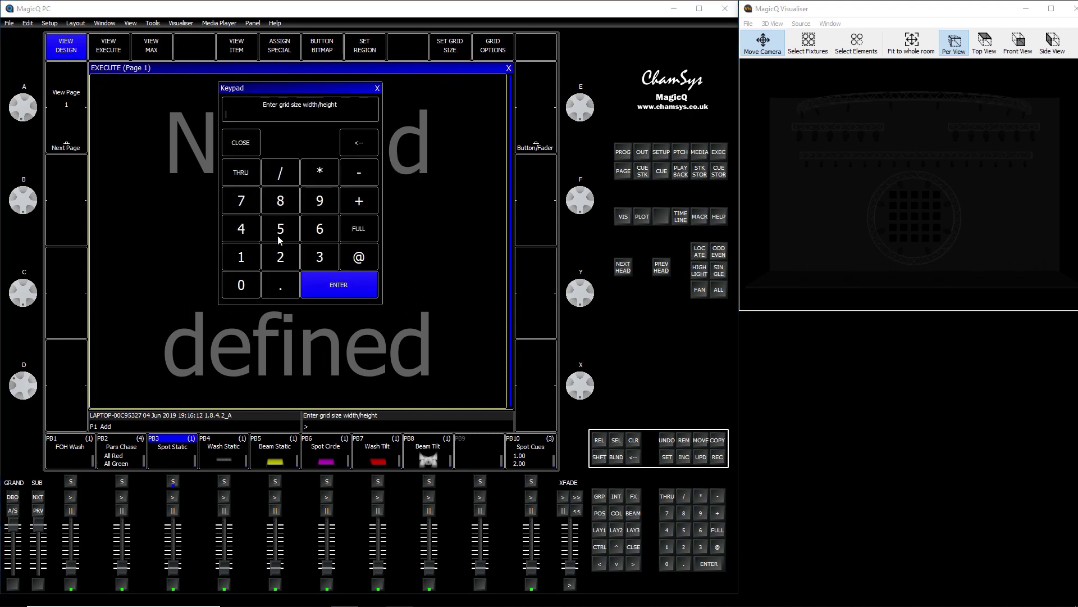
{"action": "left_click", "coordinate": [243, 286]}
{"action": "left_click", "coordinate": [285, 170]}
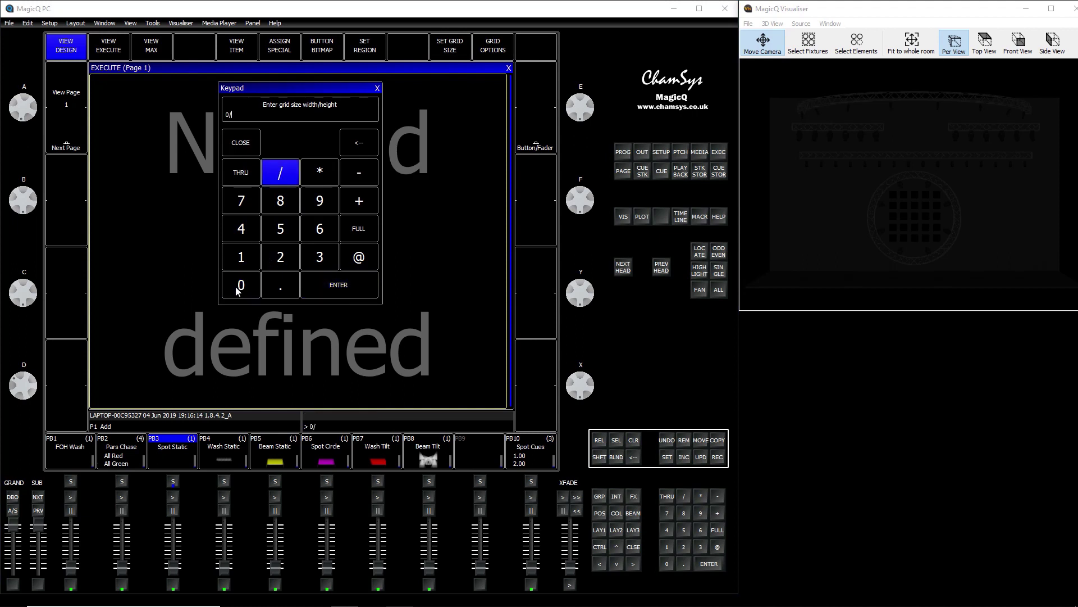
{"action": "left_click", "coordinate": [238, 285]}
{"action": "left_click", "coordinate": [332, 289]}
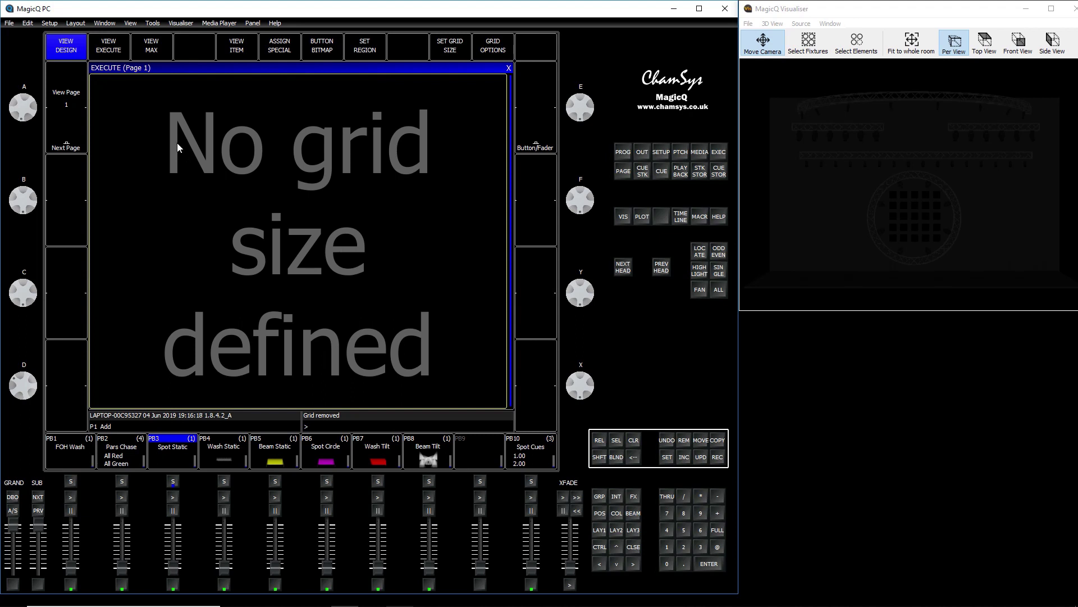
Step: Set the Execute page 1 grid size to 10/2
{"action": "left_click", "coordinate": [455, 47]}
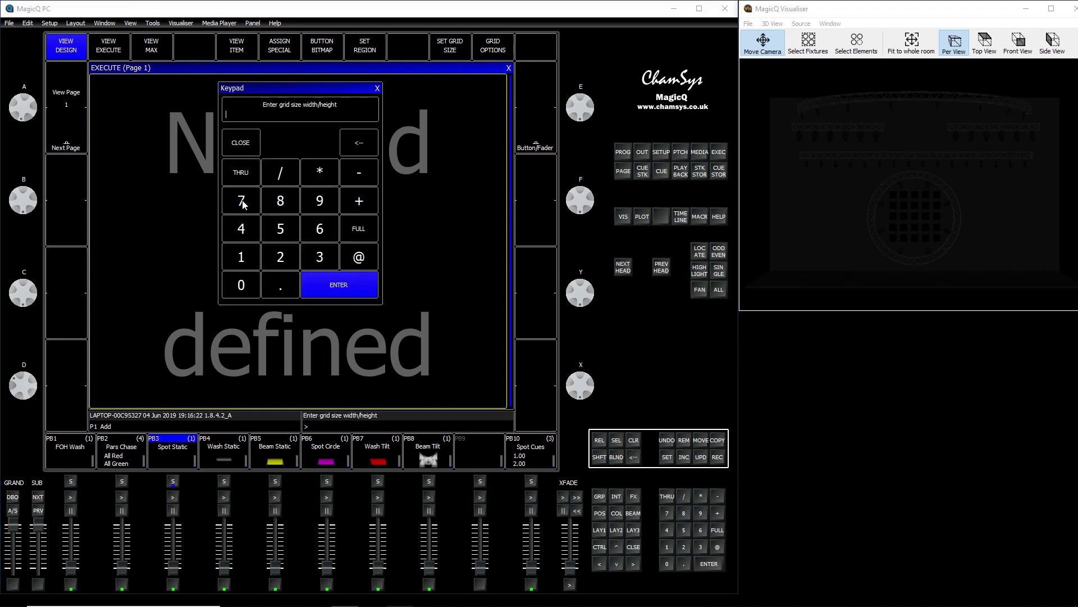
{"action": "left_click", "coordinate": [241, 259]}
{"action": "left_click", "coordinate": [242, 284]}
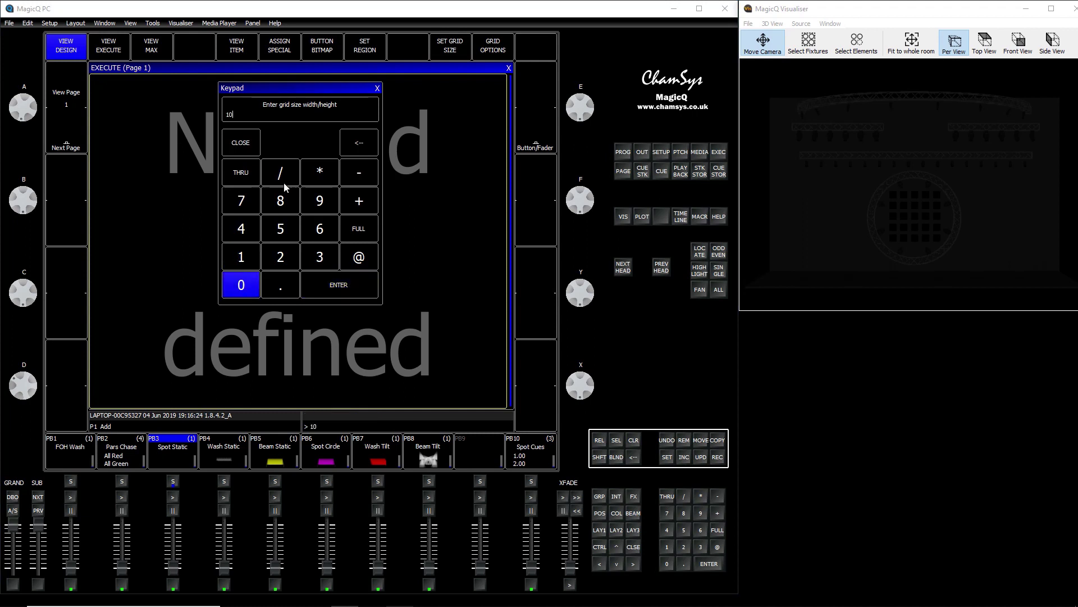
{"action": "left_click", "coordinate": [282, 180]}
{"action": "left_click", "coordinate": [280, 256]}
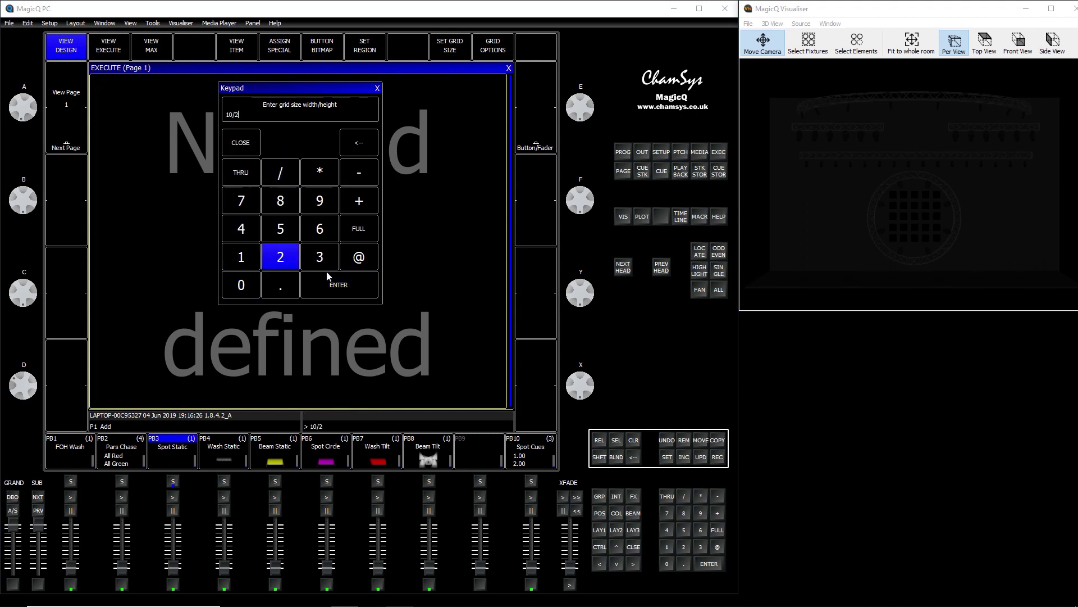
{"action": "left_click", "coordinate": [345, 285]}
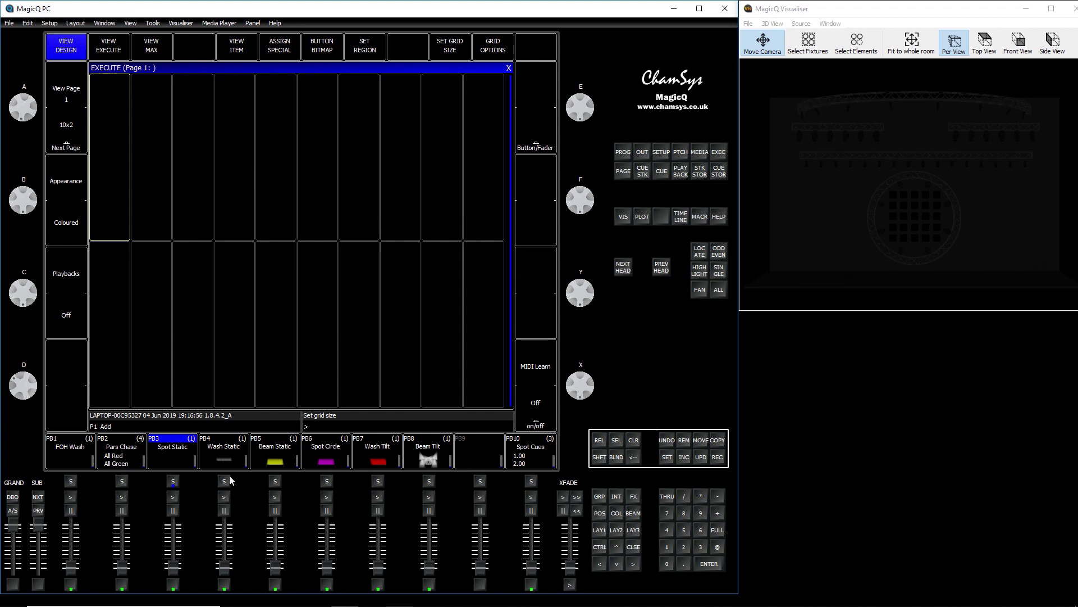
Step: Bring up the Spot Static playback and add the pan position FX to the MavMK2Spot group
{"action": "left_click", "coordinate": [633, 546]}
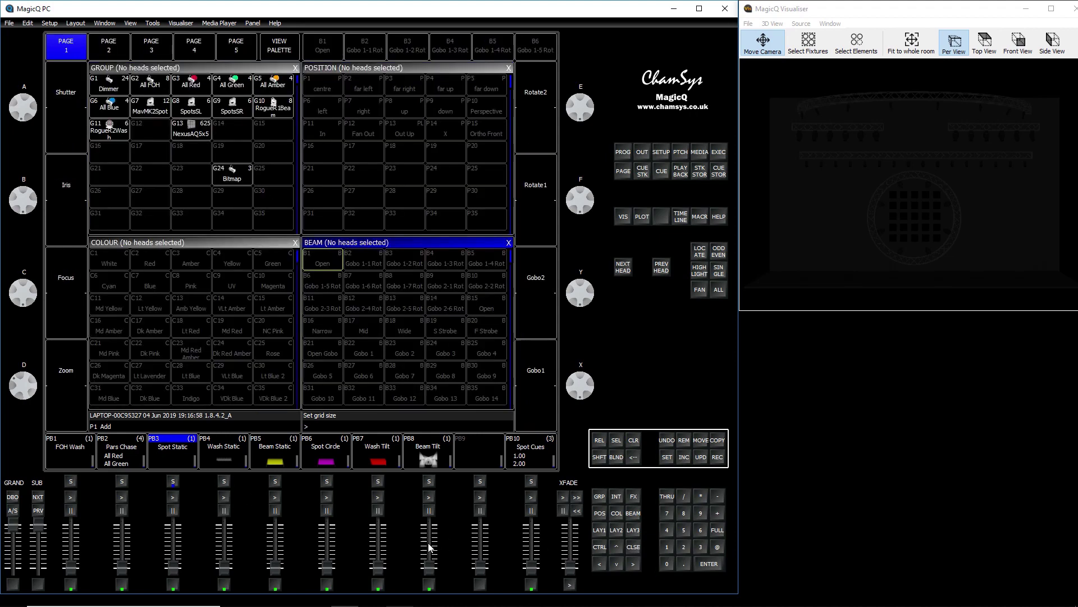
{"action": "left_click", "coordinate": [173, 568]}
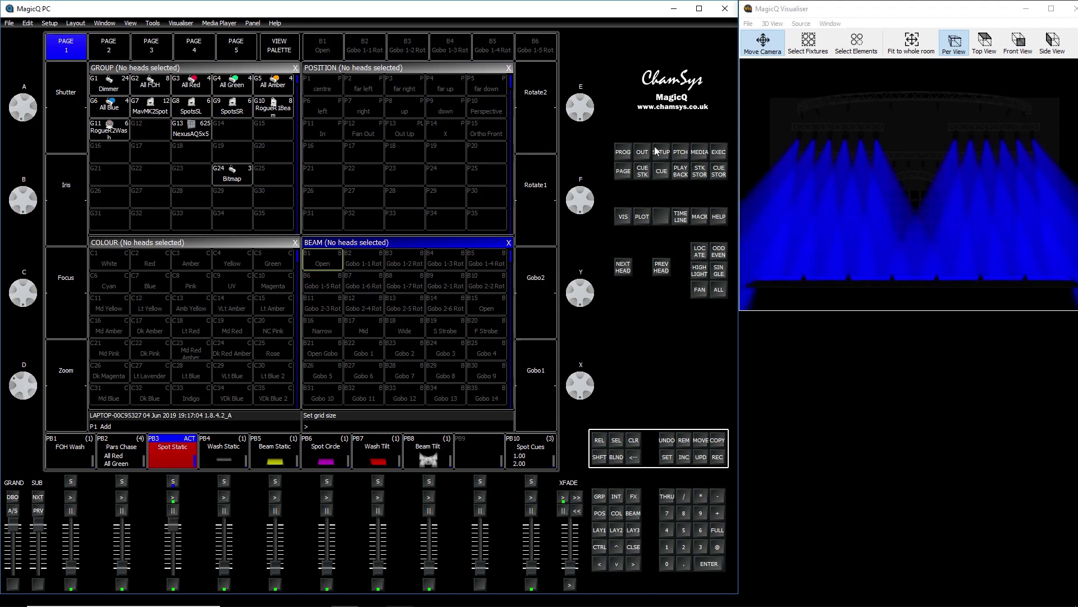
{"action": "left_click", "coordinate": [161, 112]}
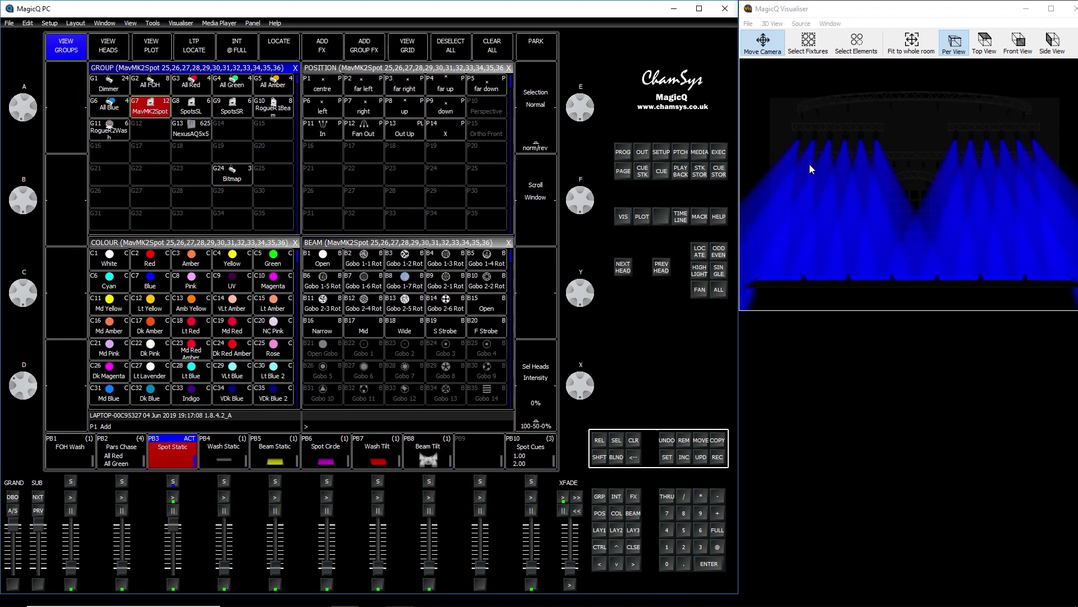
{"action": "left_click", "coordinate": [323, 46]}
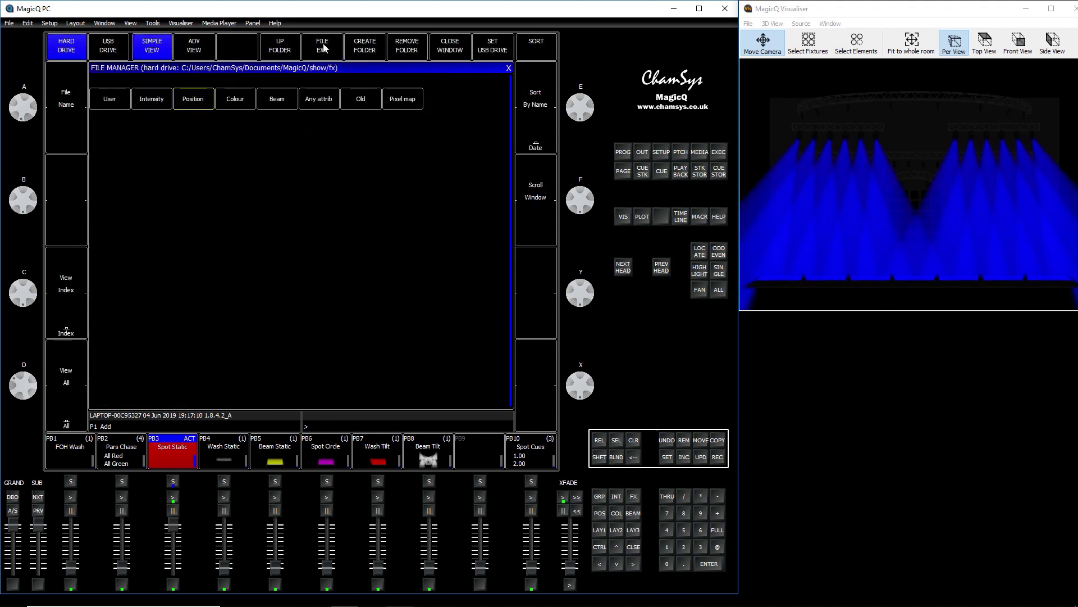
{"action": "left_click", "coordinate": [192, 101]}
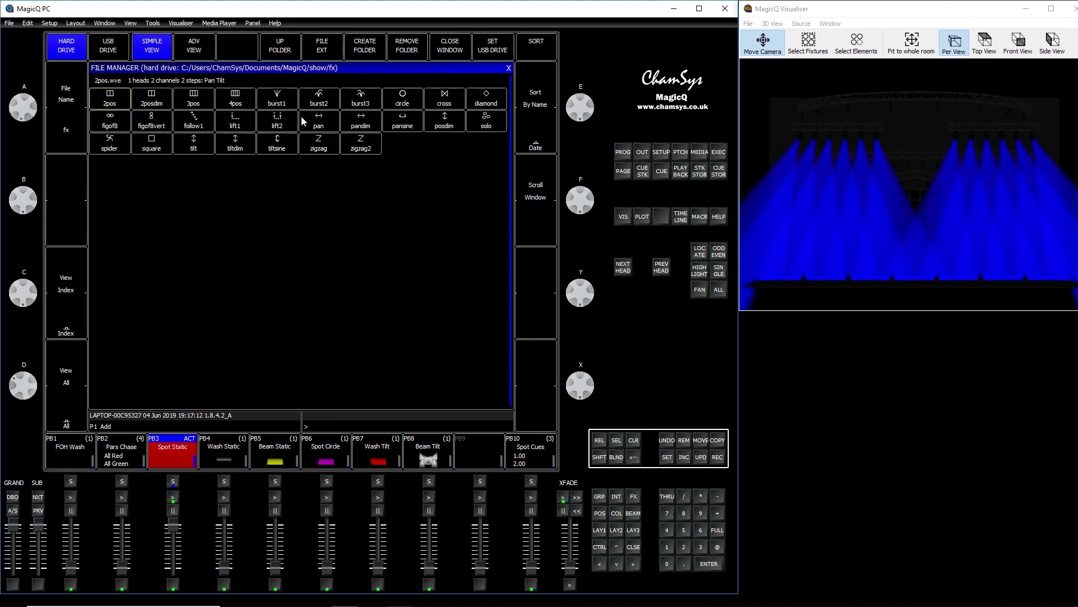
{"action": "left_click", "coordinate": [319, 121]}
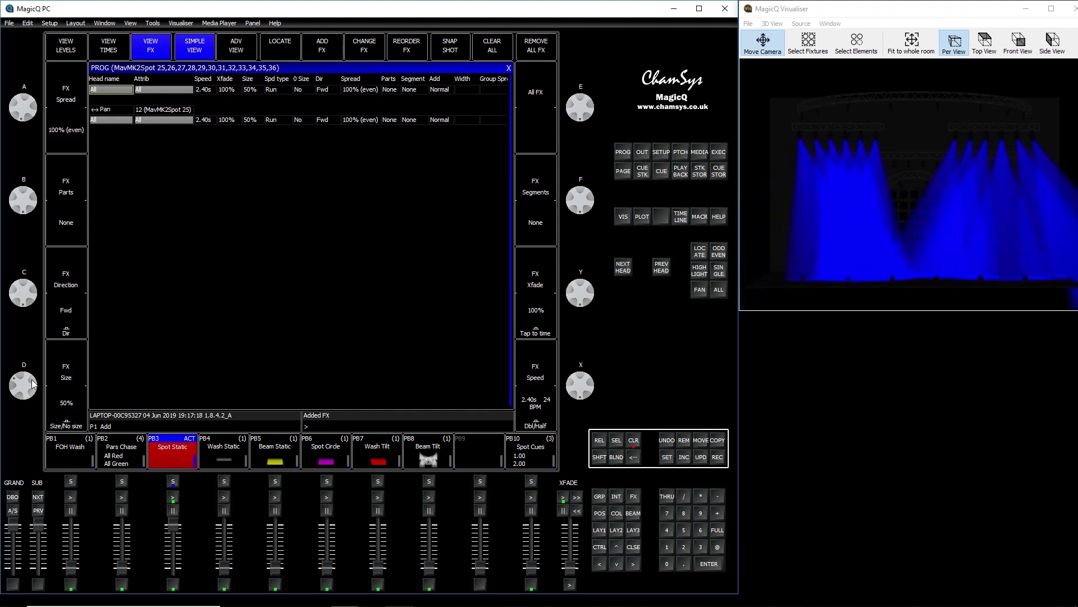
Step: Set the pan FX size to 70% and its direction to Centre in
{"action": "mouse_move", "coordinate": [32, 384]}
{"action": "left_mouse_down"}
{"action": "mouse_move", "coordinate": [38, 430]}
{"action": "mouse_move", "coordinate": [31, 396]}
{"action": "left_mouse_up"}
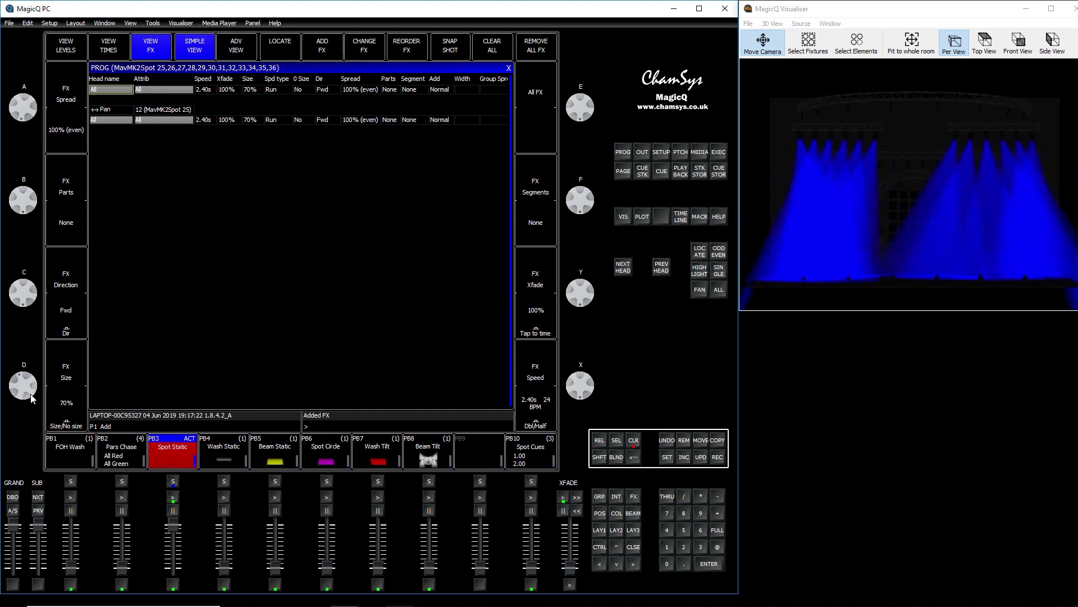
{"action": "left_click", "coordinate": [330, 88]}
{"action": "left_click", "coordinate": [205, 113]}
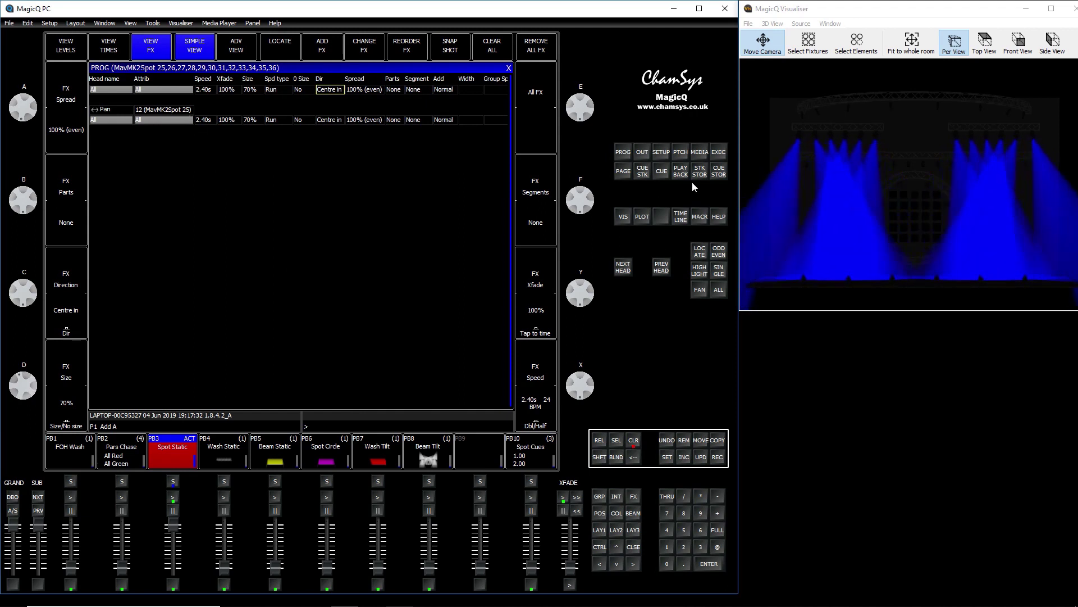
Step: Record the pan FX to the third box in the upper row of the Execute grid and clear the programmer
{"action": "left_click", "coordinate": [719, 153]}
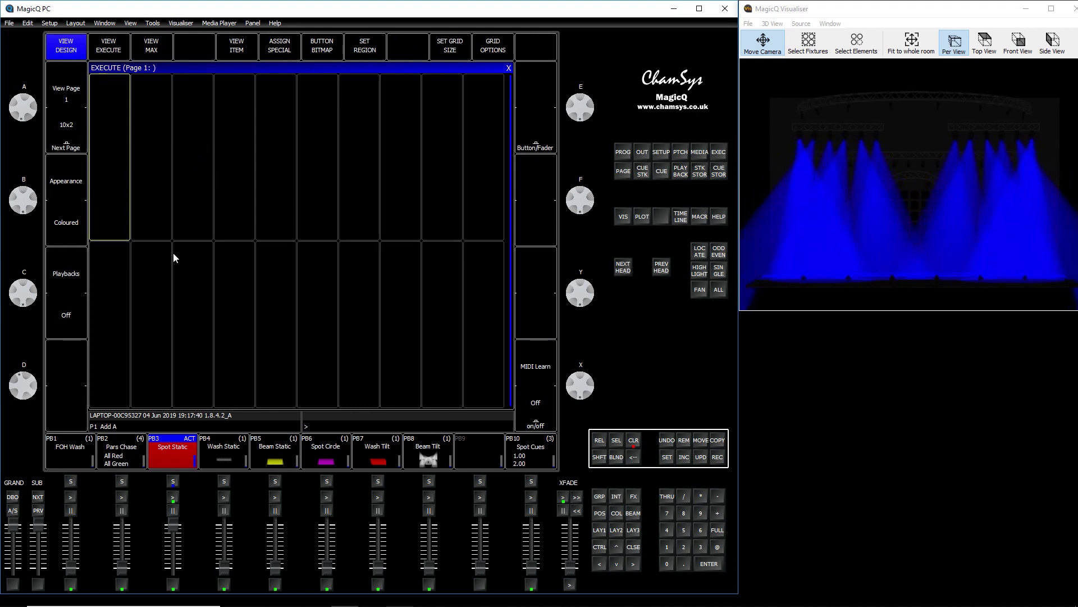
{"action": "left_click", "coordinate": [717, 458]}
{"action": "left_click", "coordinate": [195, 144]}
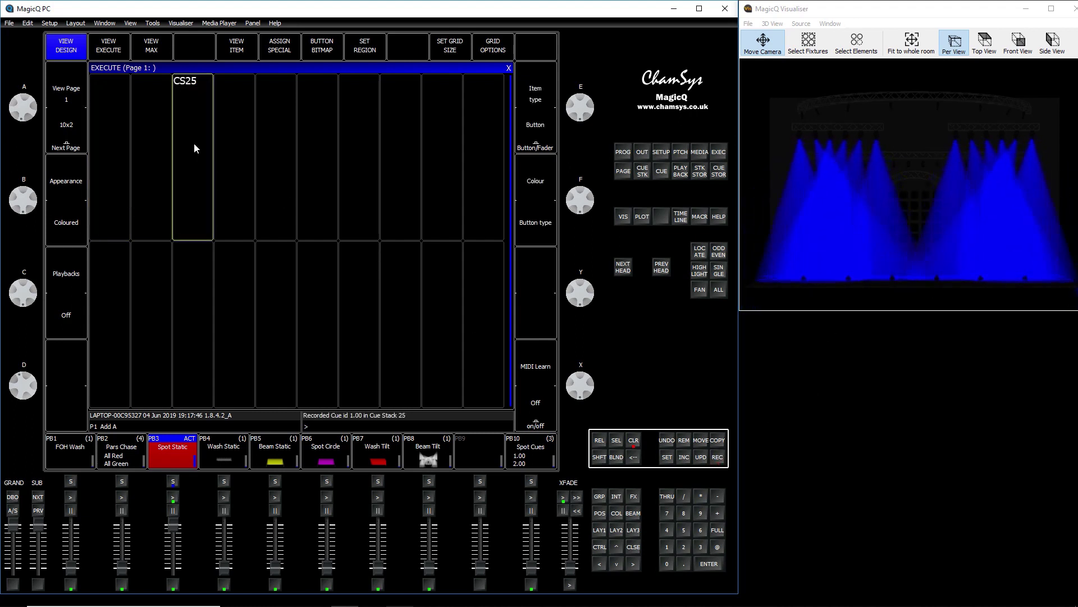
{"action": "left_click", "coordinate": [634, 441]}
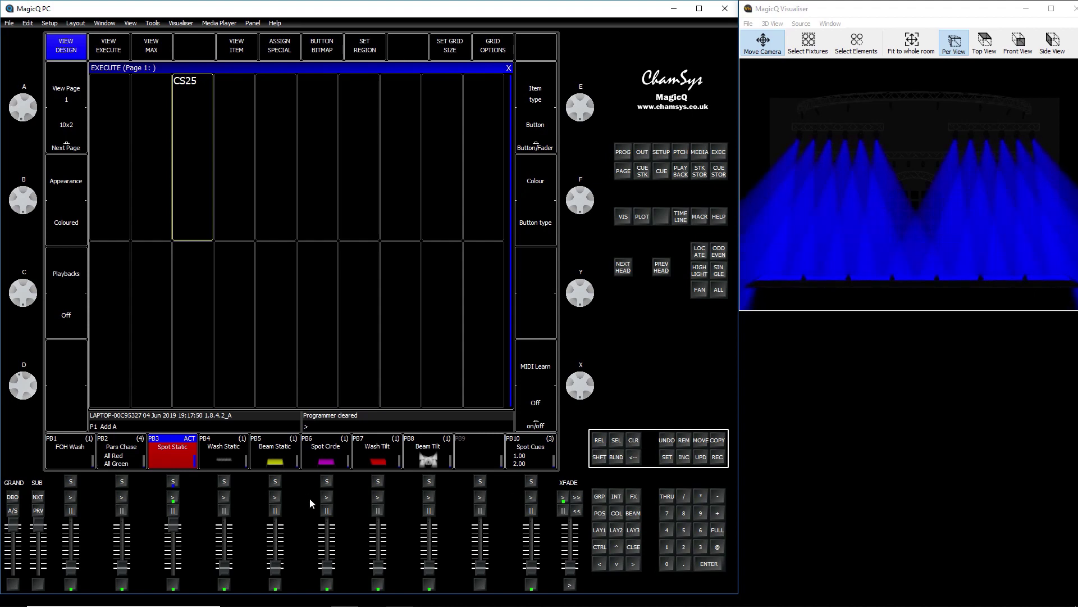
Step: Set the strobe of the MavMK2Spot group to 205 (Rnd S>F)
{"action": "left_click", "coordinate": [598, 529]}
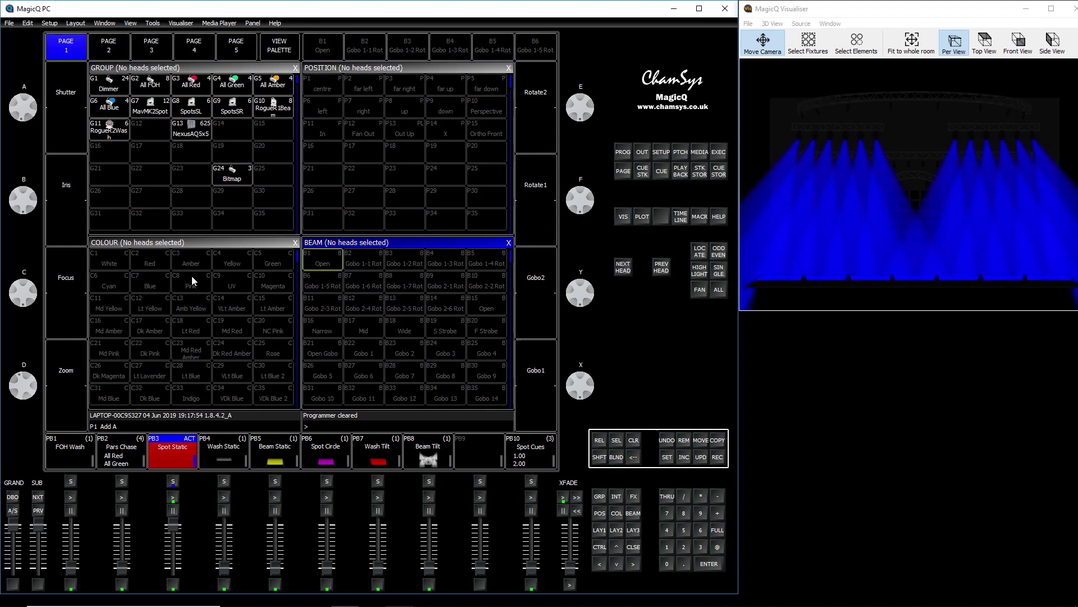
{"action": "left_click", "coordinate": [148, 105]}
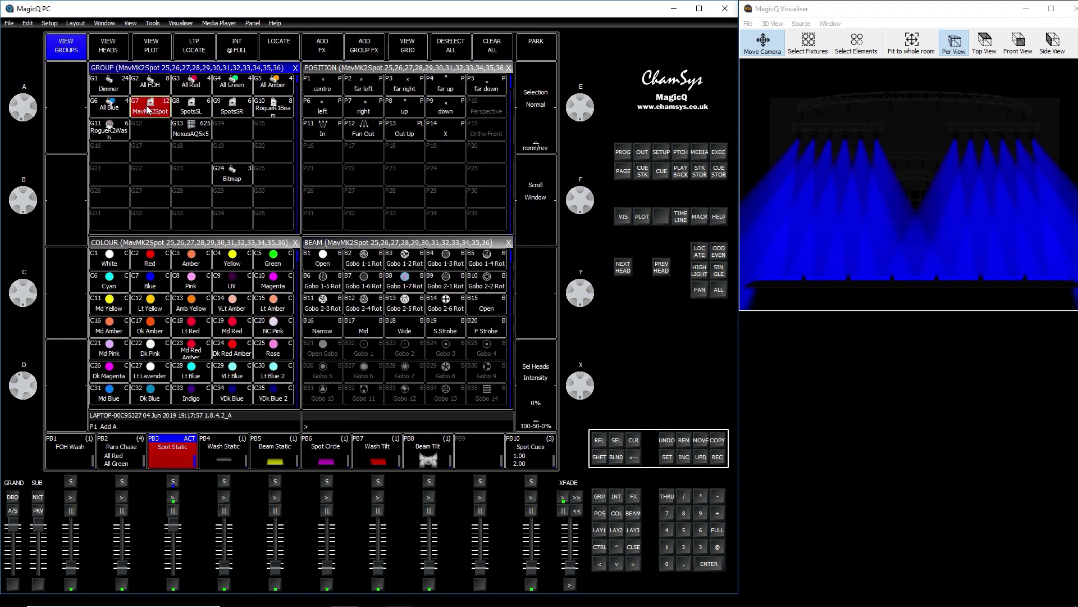
{"action": "left_click", "coordinate": [638, 513]}
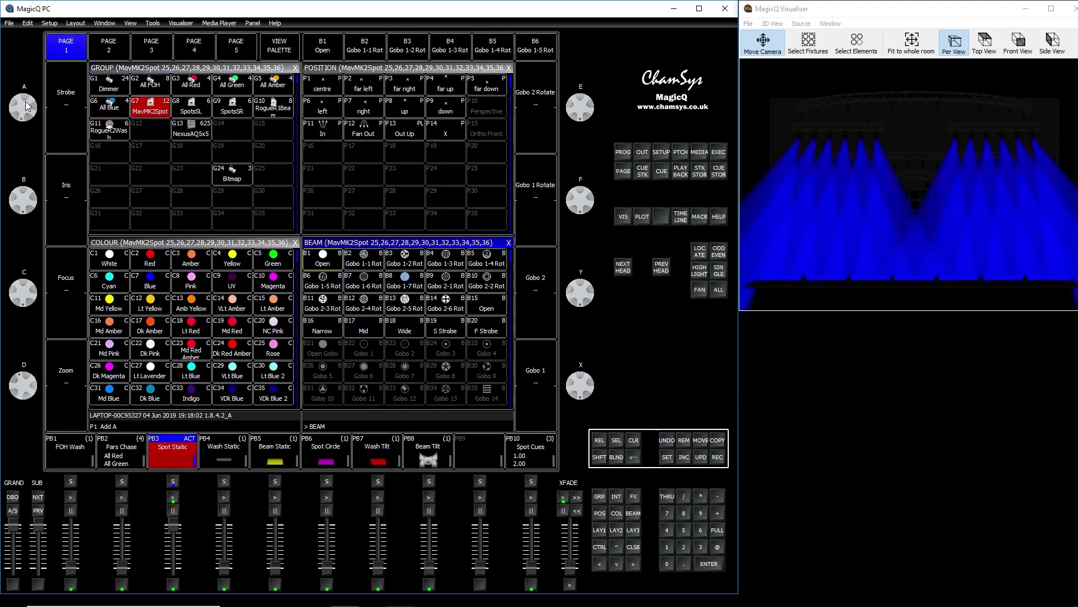
{"action": "mouse_move", "coordinate": [25, 105]}
{"action": "left_mouse_down"}
{"action": "mouse_move", "coordinate": [28, 115]}
{"action": "mouse_move", "coordinate": [30, 92]}
{"action": "left_mouse_up"}
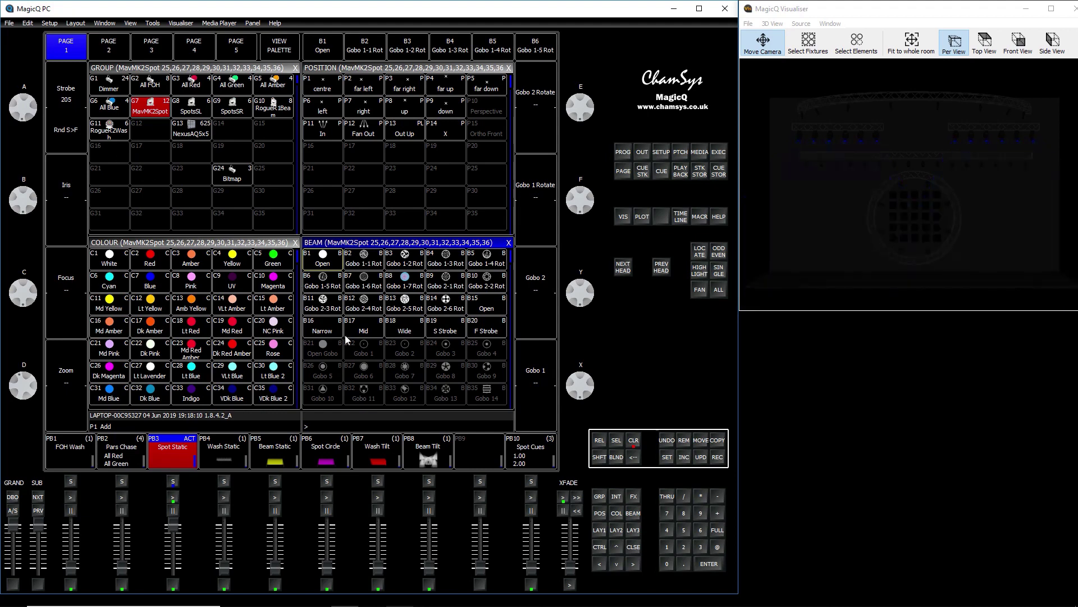
Step: Record the strobe to the Execute box directly below the pan FX and clear the programmer
{"action": "left_click", "coordinate": [719, 153]}
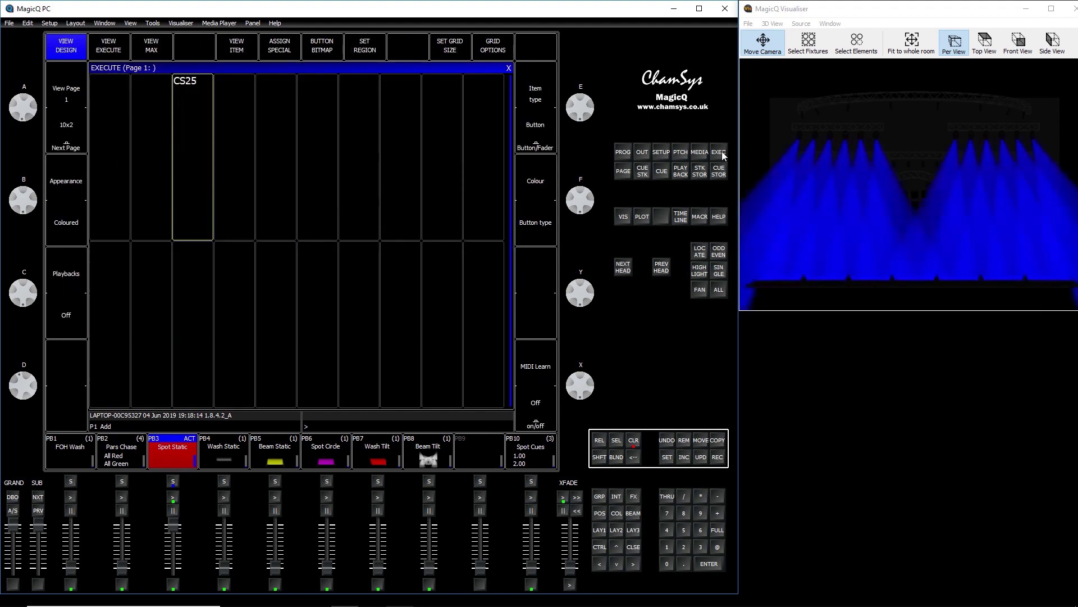
{"action": "left_click", "coordinate": [717, 457]}
{"action": "left_click", "coordinate": [202, 288]}
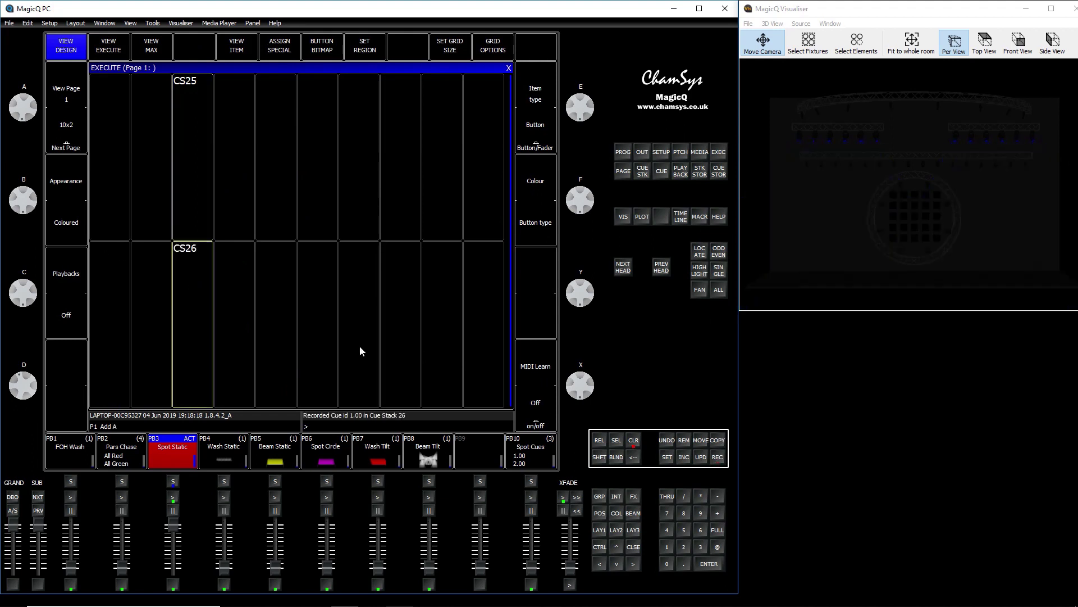
{"action": "left_click", "coordinate": [634, 443]}
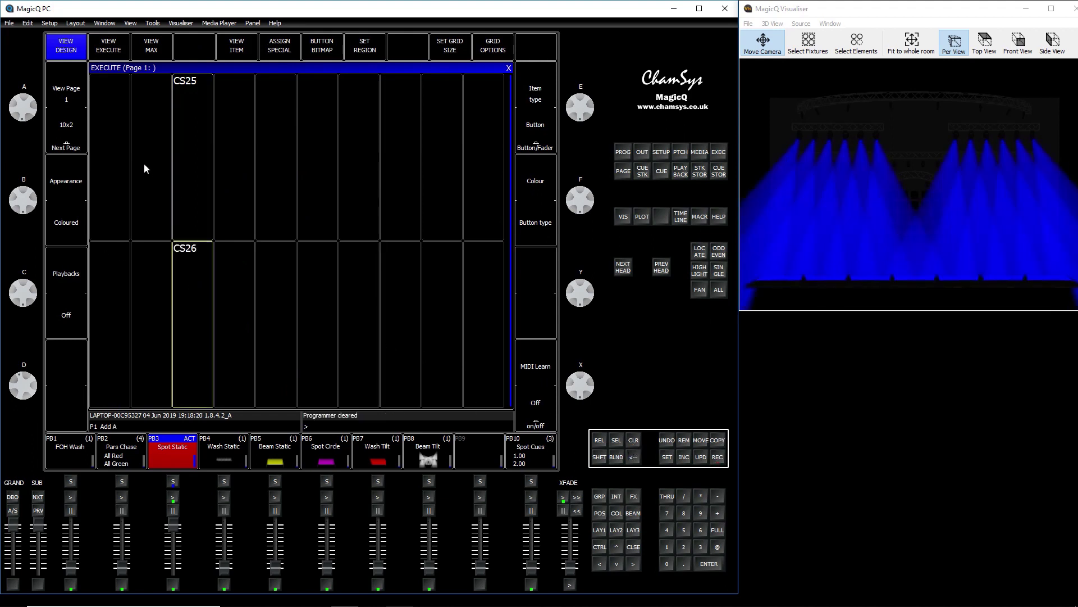
Step: Test the recorded pan and strobe Execute items by switching each one on and off
{"action": "left_click", "coordinate": [198, 102]}
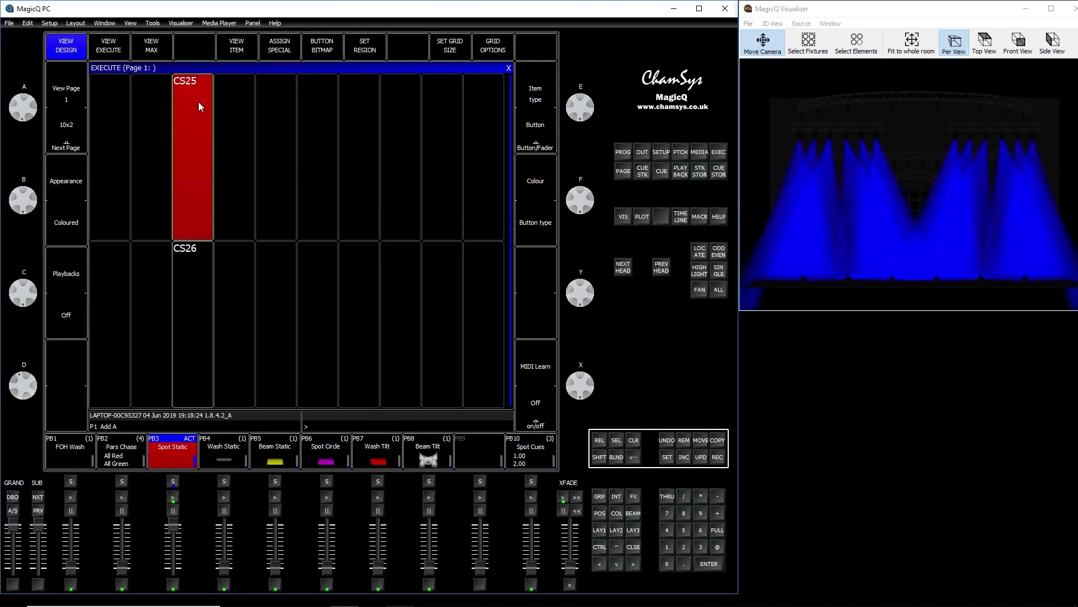
{"action": "left_click", "coordinate": [198, 102]}
{"action": "left_click", "coordinate": [185, 301]}
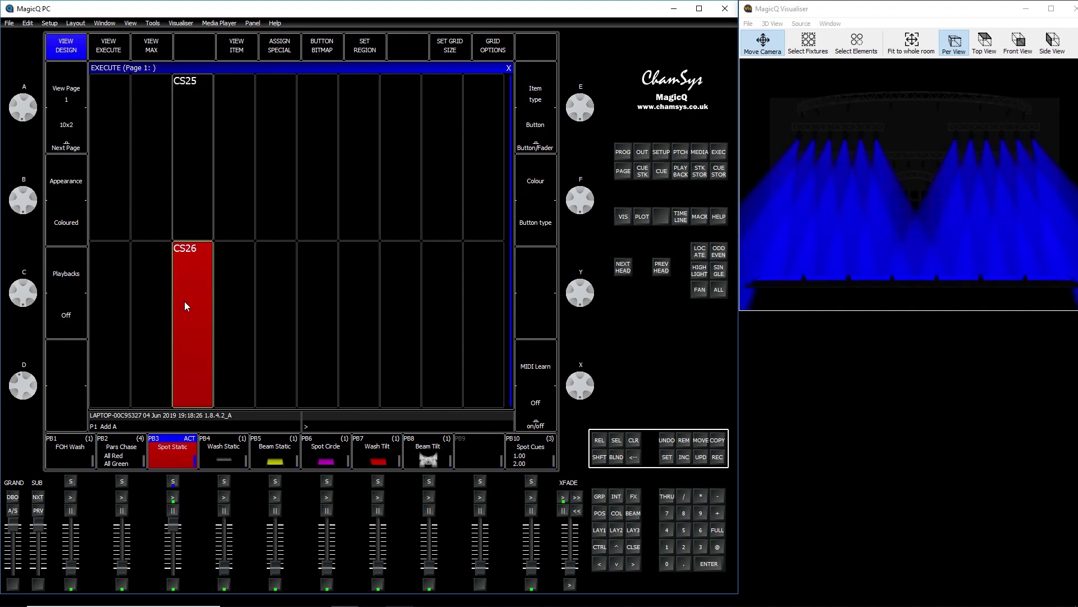
{"action": "left_click", "coordinate": [184, 306]}
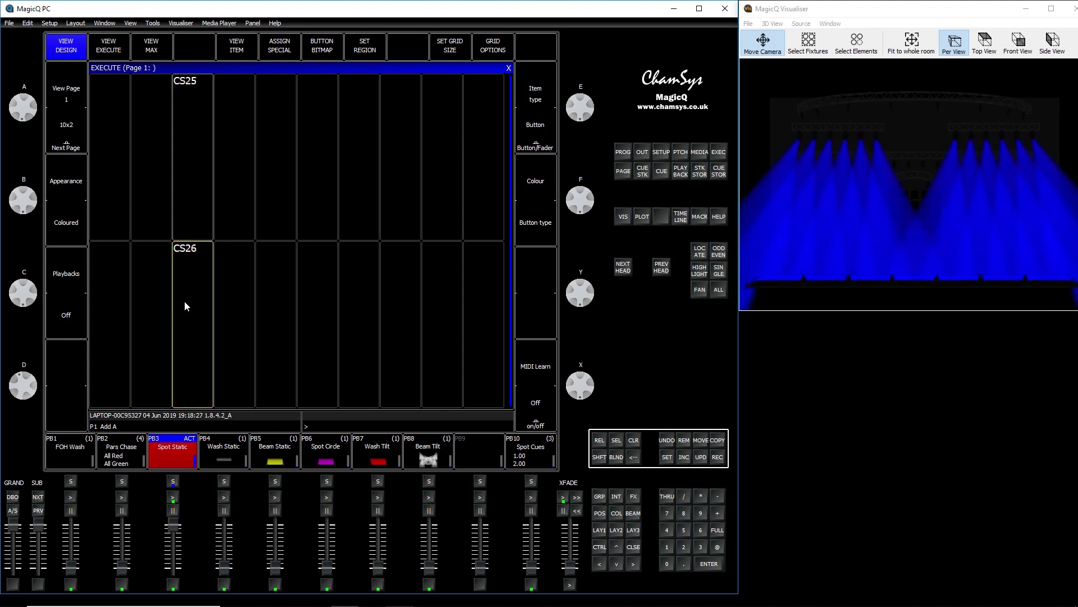
{"action": "left_click", "coordinate": [192, 131]}
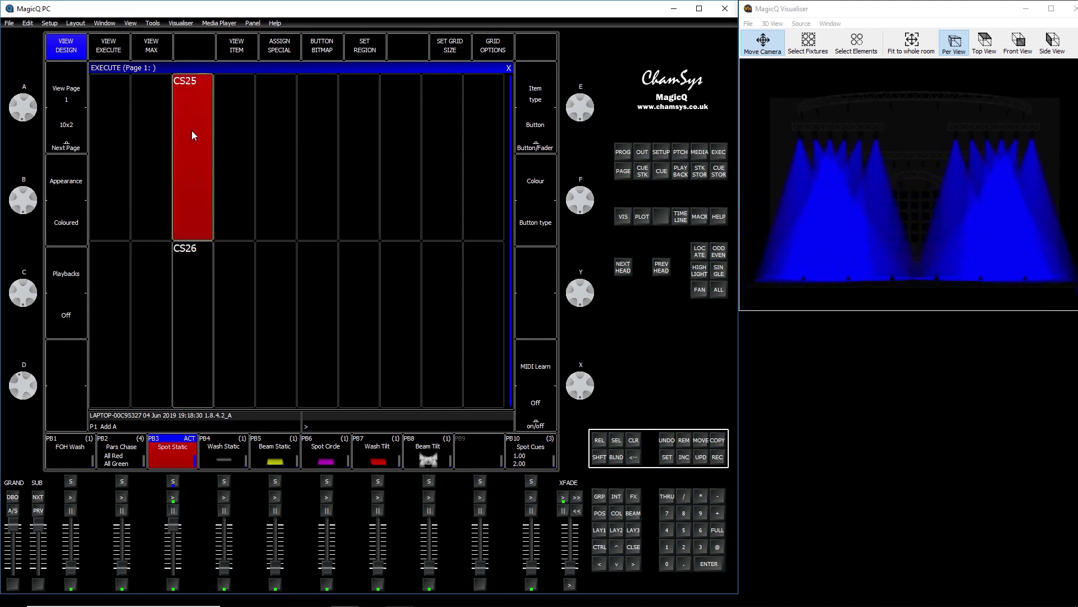
{"action": "left_click", "coordinate": [192, 131]}
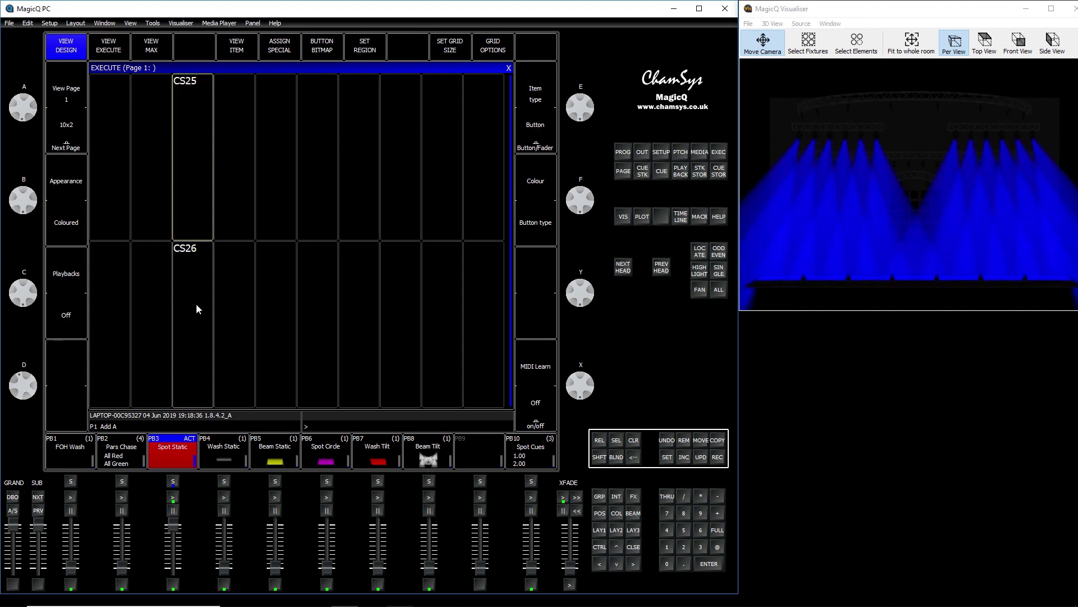
Step: Change the strobe's Execute item to a flash (FL) button
{"action": "left_click", "coordinate": [618, 563]}
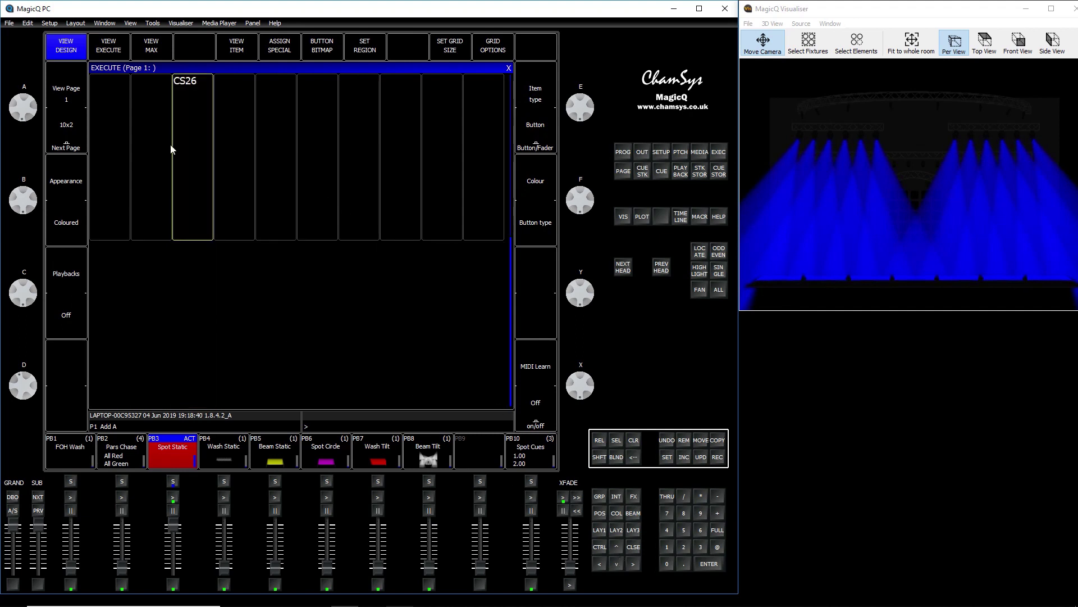
{"action": "left_click", "coordinate": [544, 134]}
{"action": "left_click", "coordinate": [544, 137]}
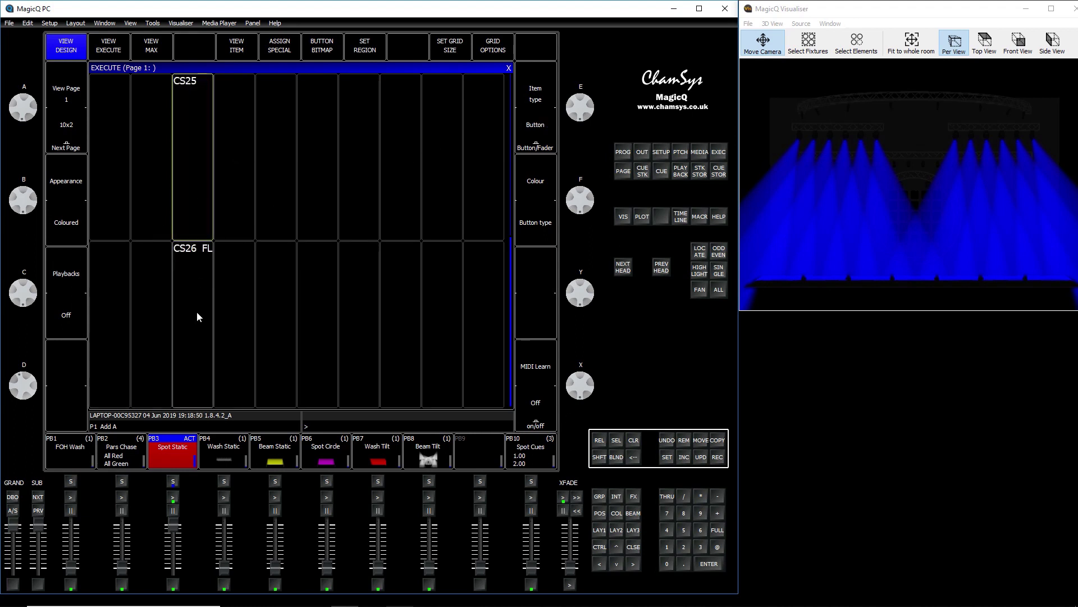
Step: Test the flash strobe item in the Execute grid, alone and with the pan effect running, and switch the pan effect off
{"action": "left_click", "coordinate": [197, 313]}
{"action": "left_click", "coordinate": [197, 312]}
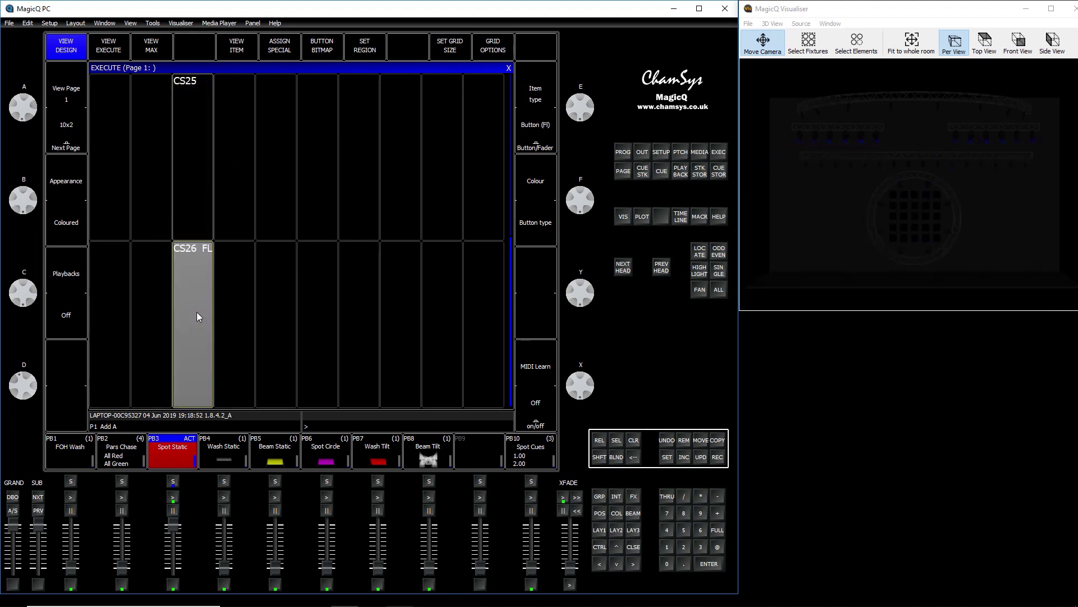
{"action": "left_click_drag", "start_coordinate": [197, 312], "coordinate": [196, 312]}
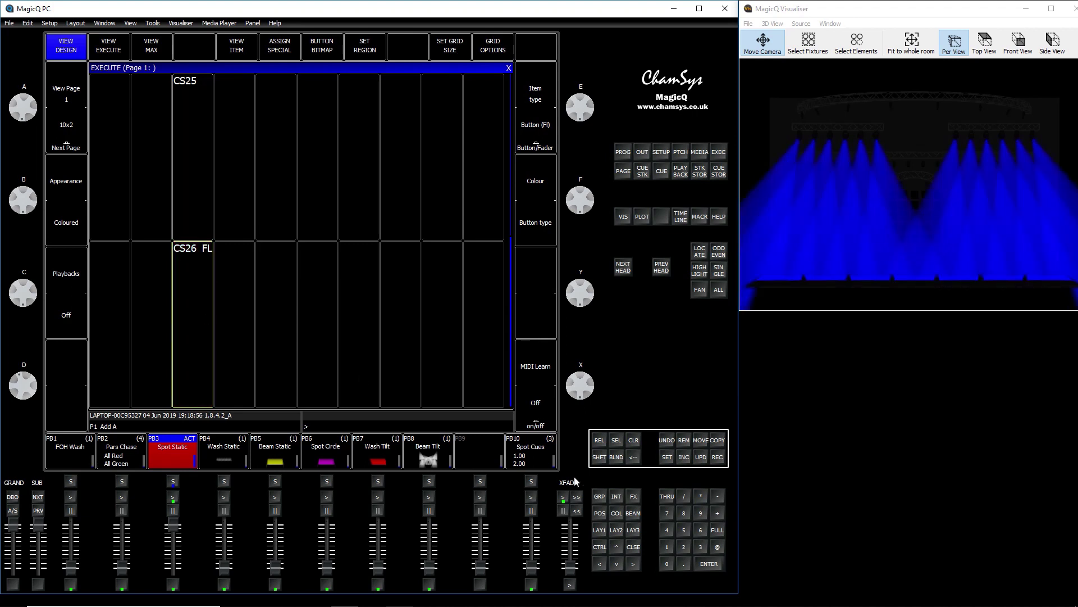
{"action": "left_click", "coordinate": [194, 160]}
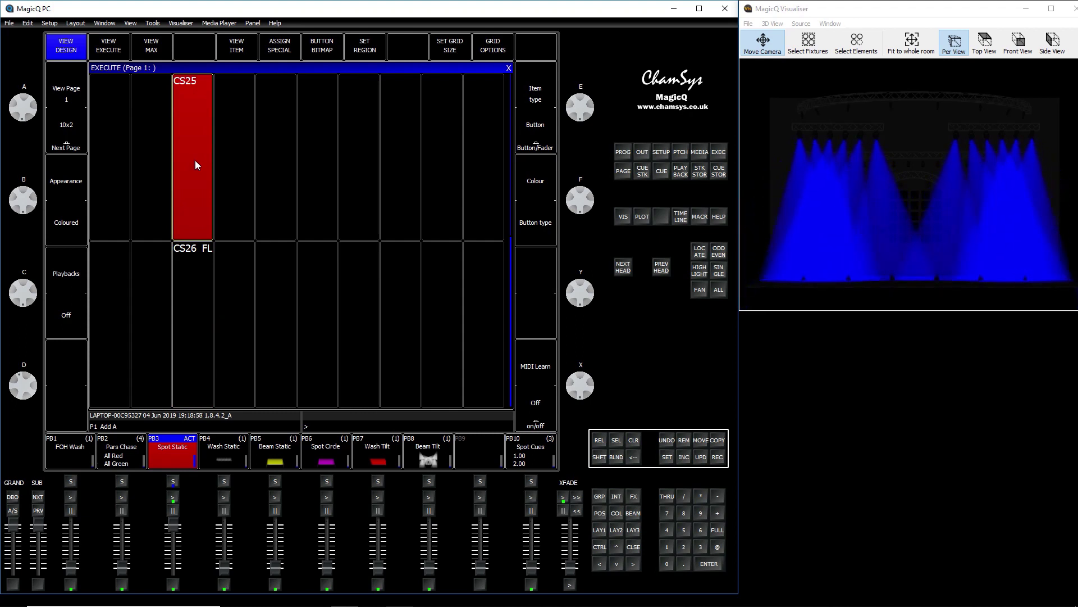
{"action": "left_click", "coordinate": [195, 160]}
{"action": "left_click", "coordinate": [199, 225]}
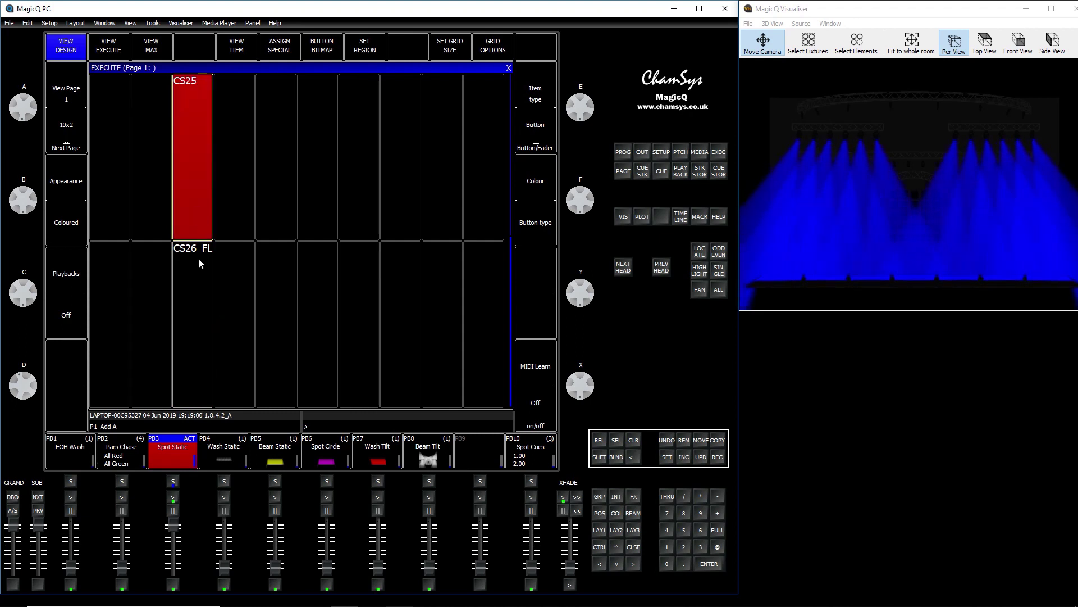
{"action": "left_click_drag", "start_coordinate": [198, 309], "coordinate": [198, 309]}
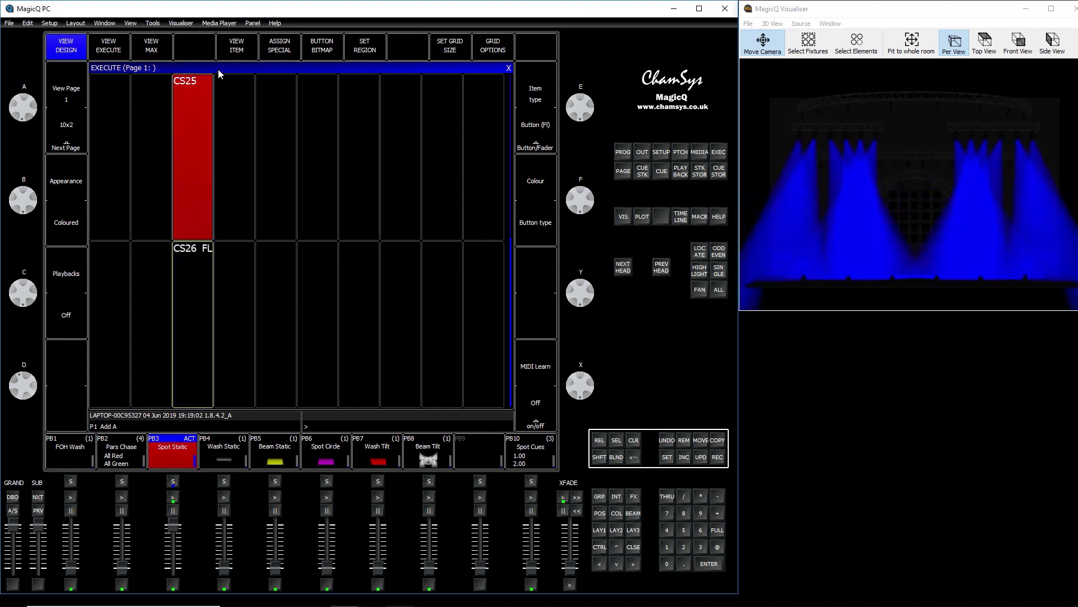
{"action": "left_click", "coordinate": [199, 99]}
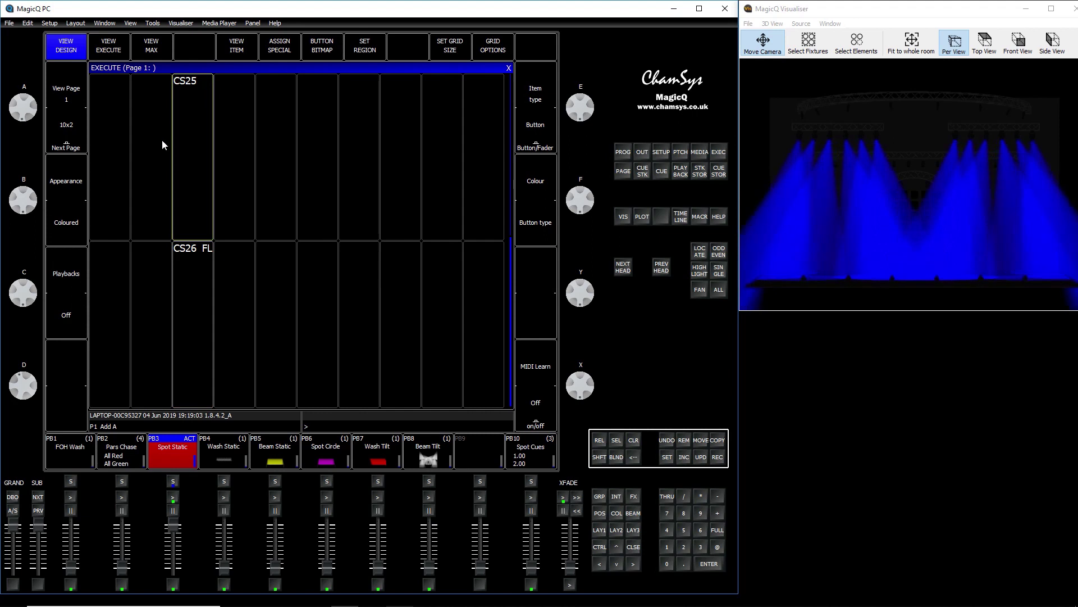
Step: Set "Go uses Exec Grid 1" and "Pause uses Exec Grid 1" to Yes in the Spot Static cue stack's button options
{"action": "left_click", "coordinate": [174, 480]}
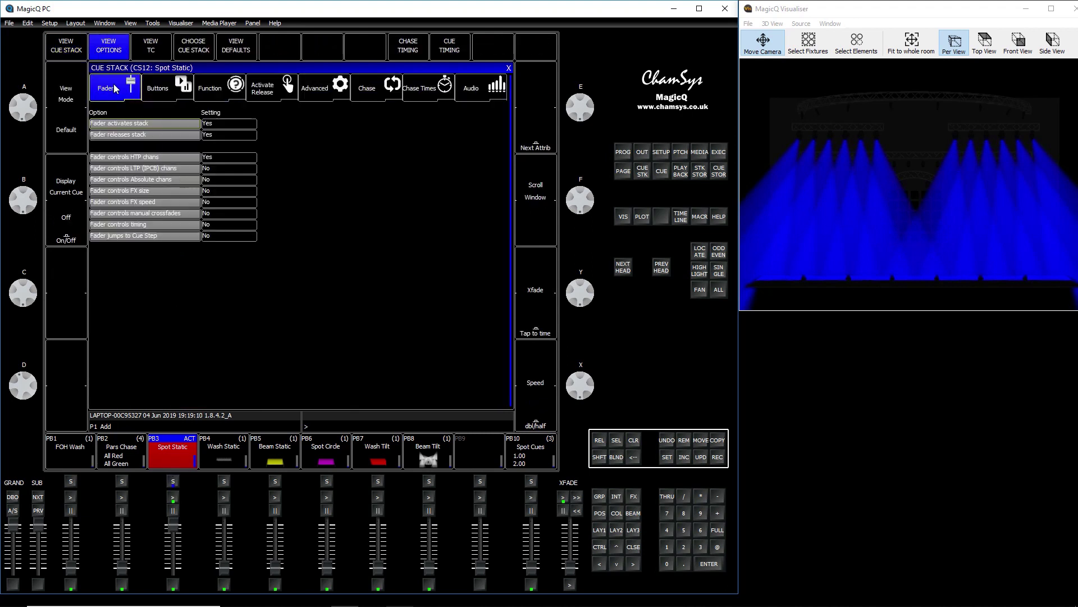
{"action": "left_click", "coordinate": [171, 90]}
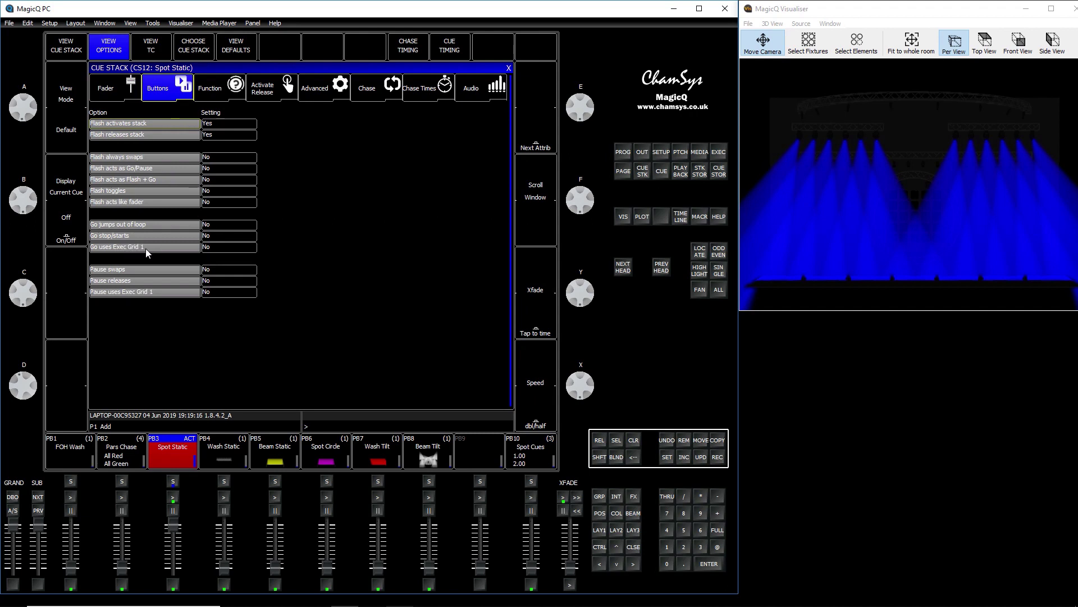
{"action": "left_click", "coordinate": [212, 247]}
{"action": "left_click", "coordinate": [328, 168]}
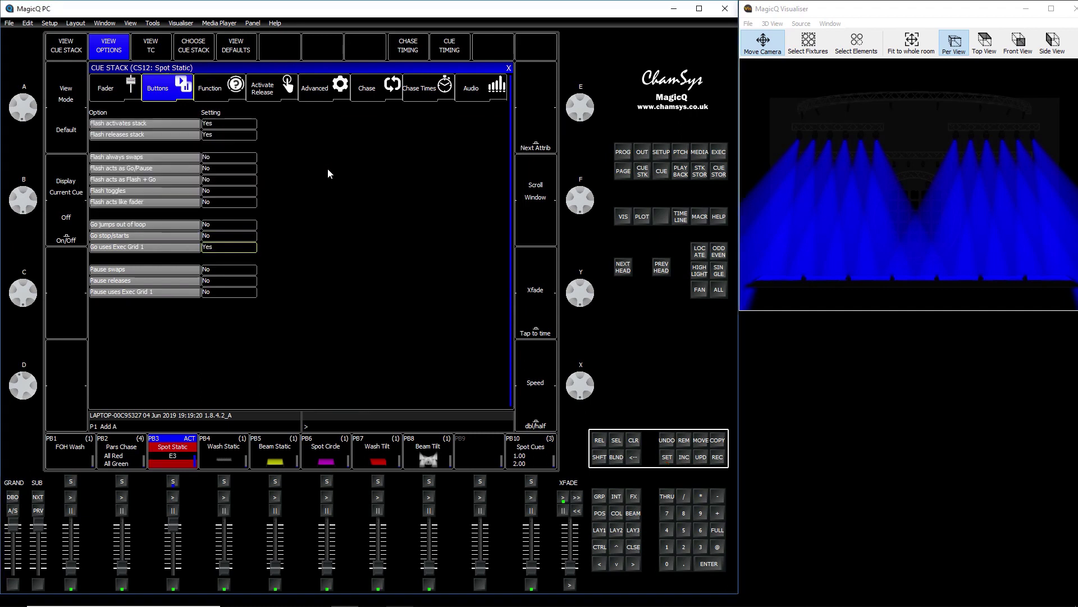
{"action": "left_click", "coordinate": [221, 293]}
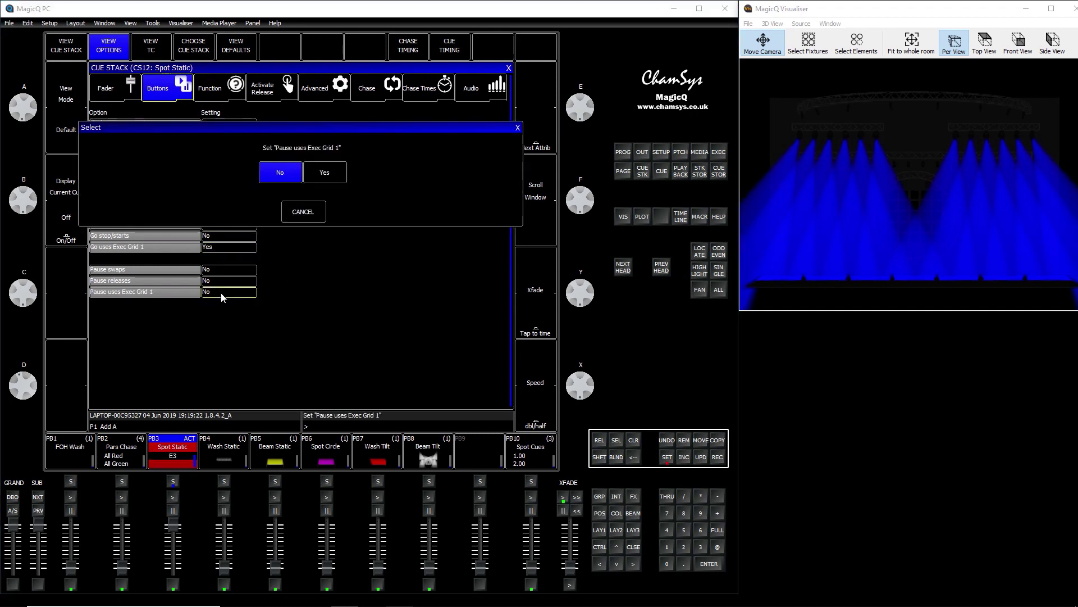
{"action": "left_click", "coordinate": [325, 172]}
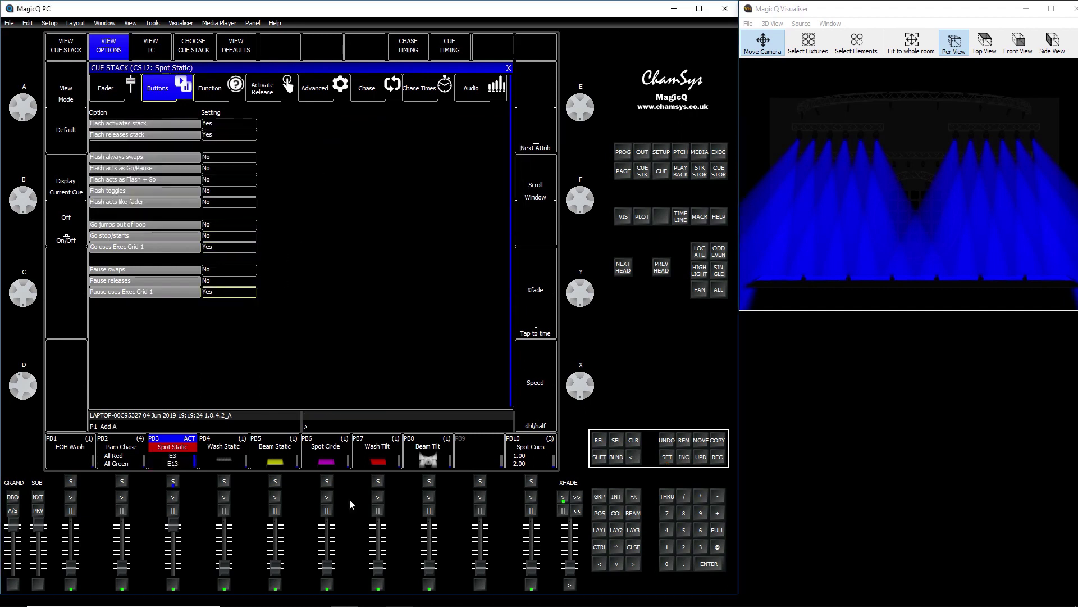
{"action": "left_click", "coordinate": [635, 548]}
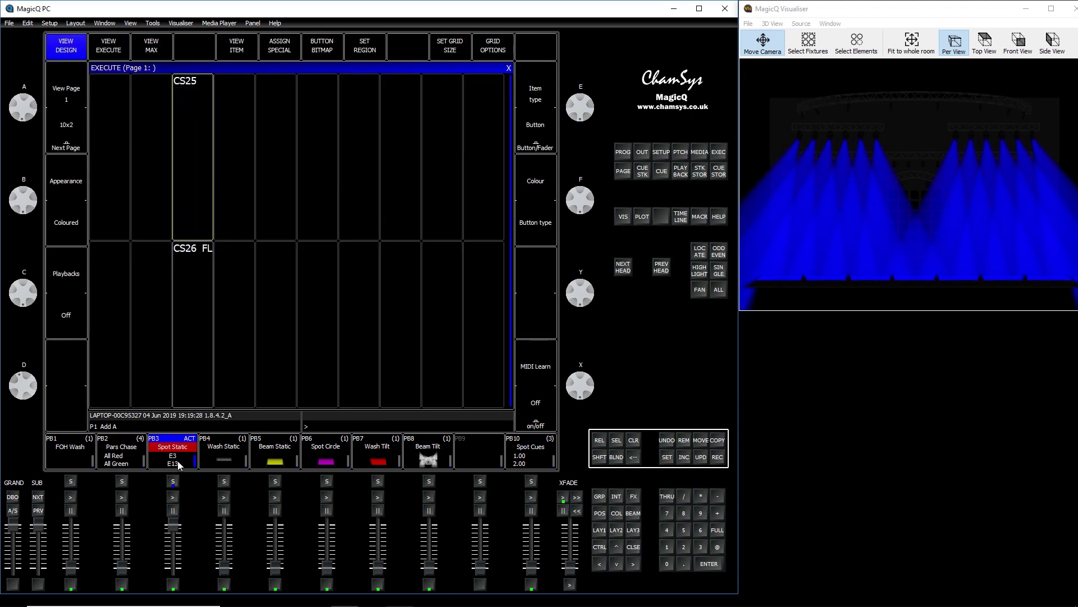
Step: Name the CS25 item in the Execute grid "Pan FX"
{"action": "left_click", "coordinate": [666, 458]}
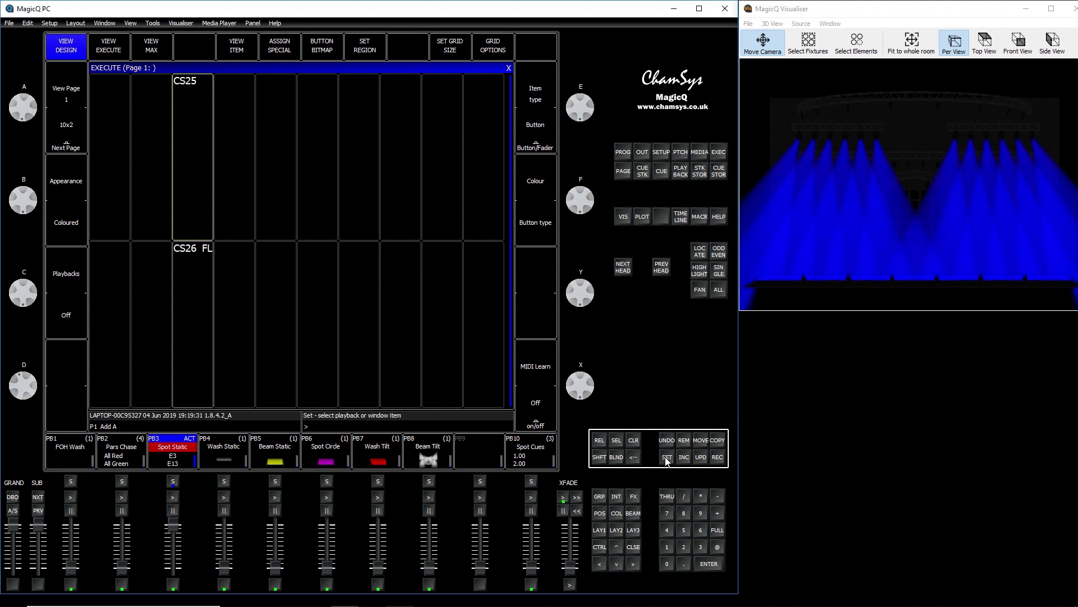
{"action": "left_click", "coordinate": [205, 120]}
{"action": "type", "text": "\\"}
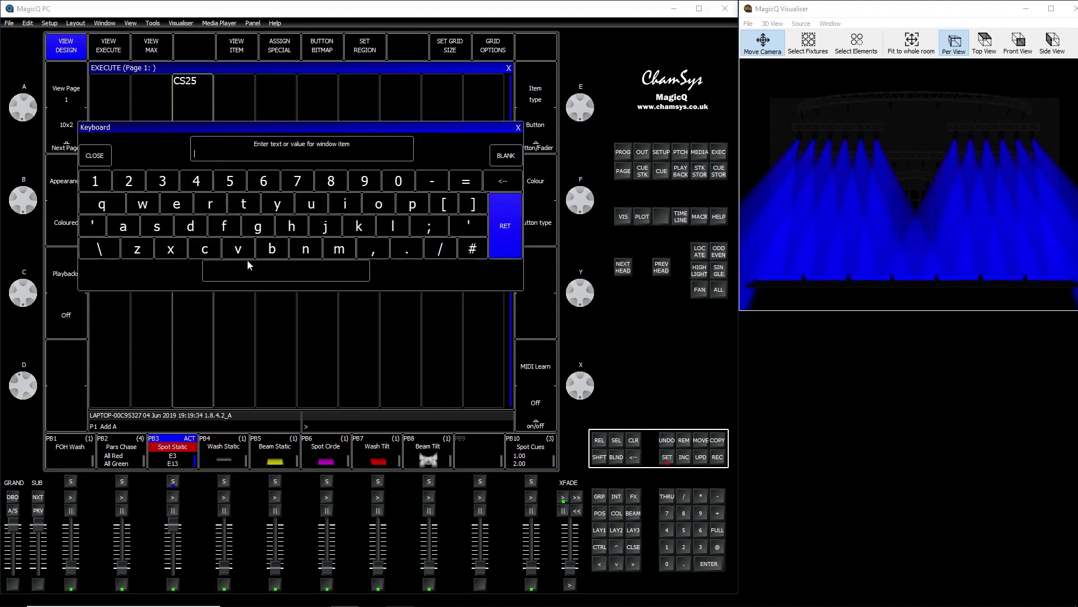
{"action": "type", "text": "Pan FX"}
{"action": "key", "text": "Return"}
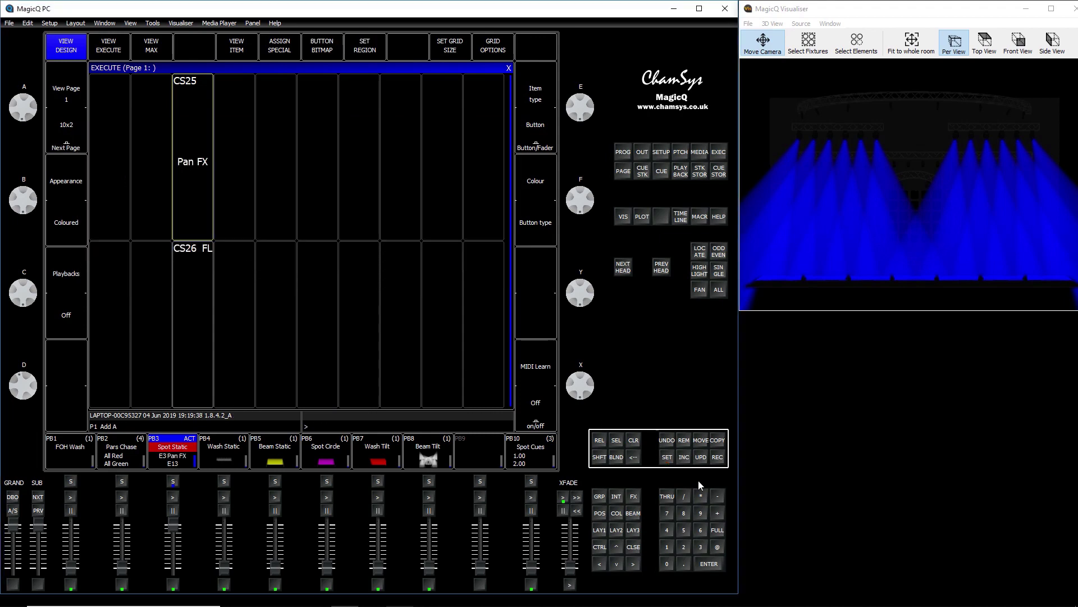
Step: Name the CS26 flash item "Strobe" and close the Execute window
{"action": "left_click", "coordinate": [668, 457]}
{"action": "left_click", "coordinate": [187, 344]}
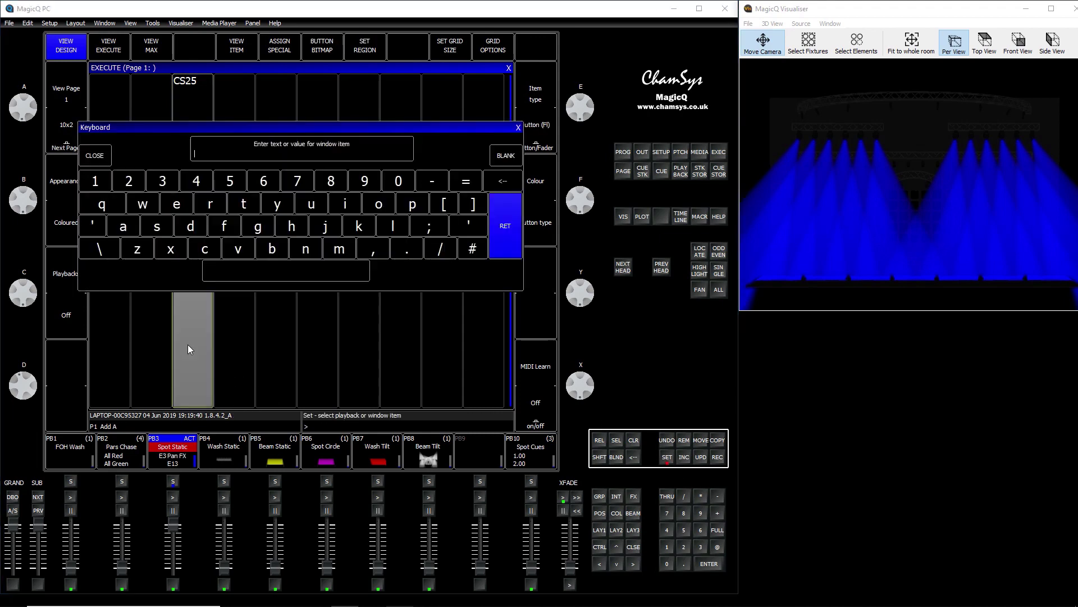
{"action": "type", "text": "Strobe"}
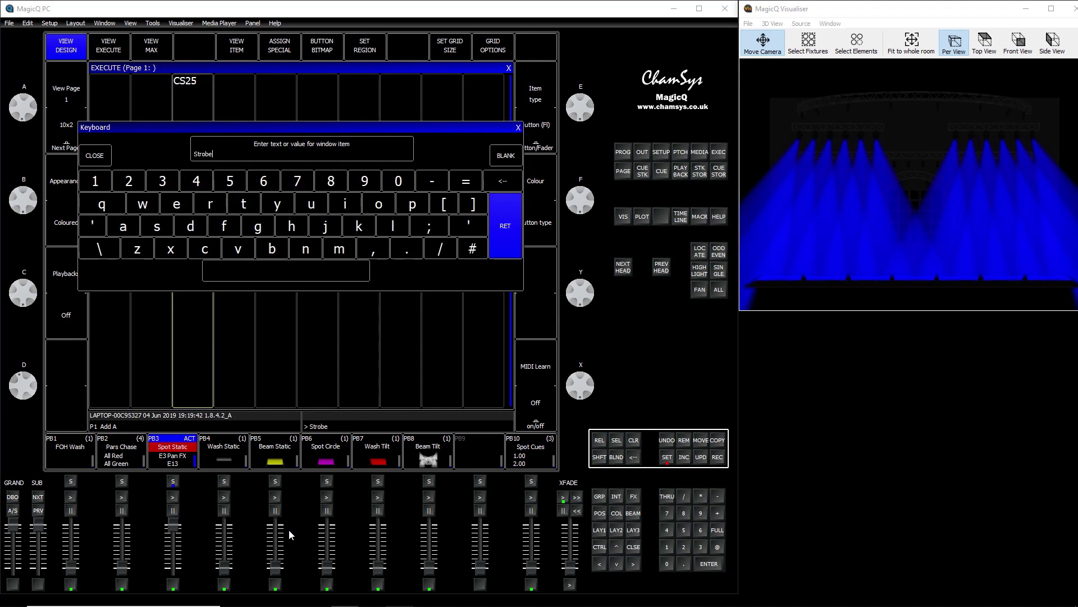
{"action": "key", "text": "Return"}
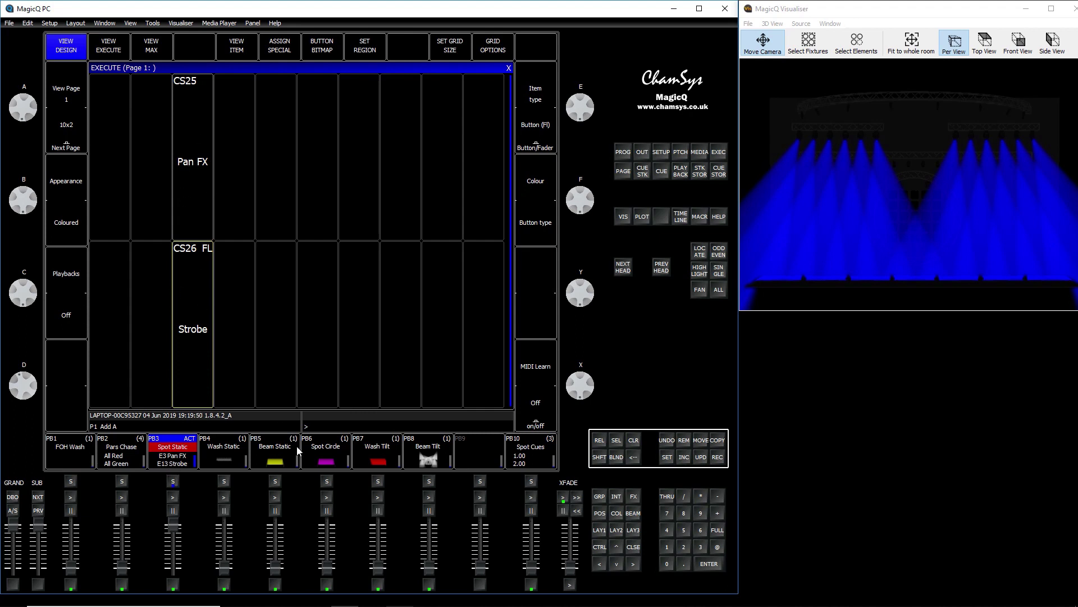
{"action": "left_click", "coordinate": [633, 546]}
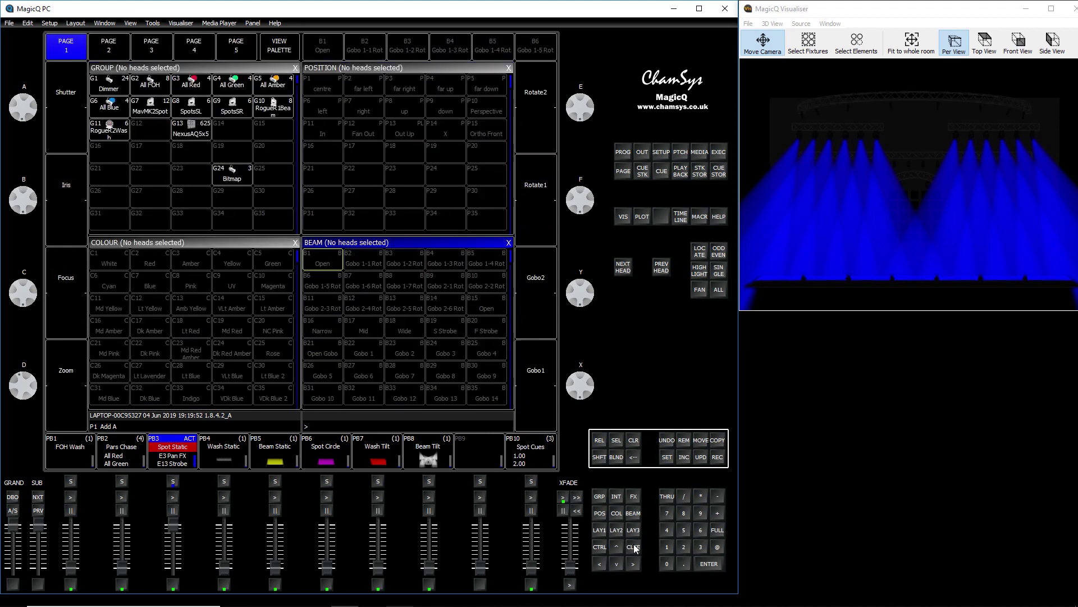
Step: Test Pan FX and Strobe using the Go and Pause controls of the Spot Static playback
{"action": "mouse_move", "coordinate": [173, 525]}
{"action": "left_mouse_down"}
{"action": "mouse_move", "coordinate": [173, 584]}
{"action": "mouse_move", "coordinate": [167, 528]}
{"action": "left_mouse_up"}
{"action": "left_click", "coordinate": [173, 496]}
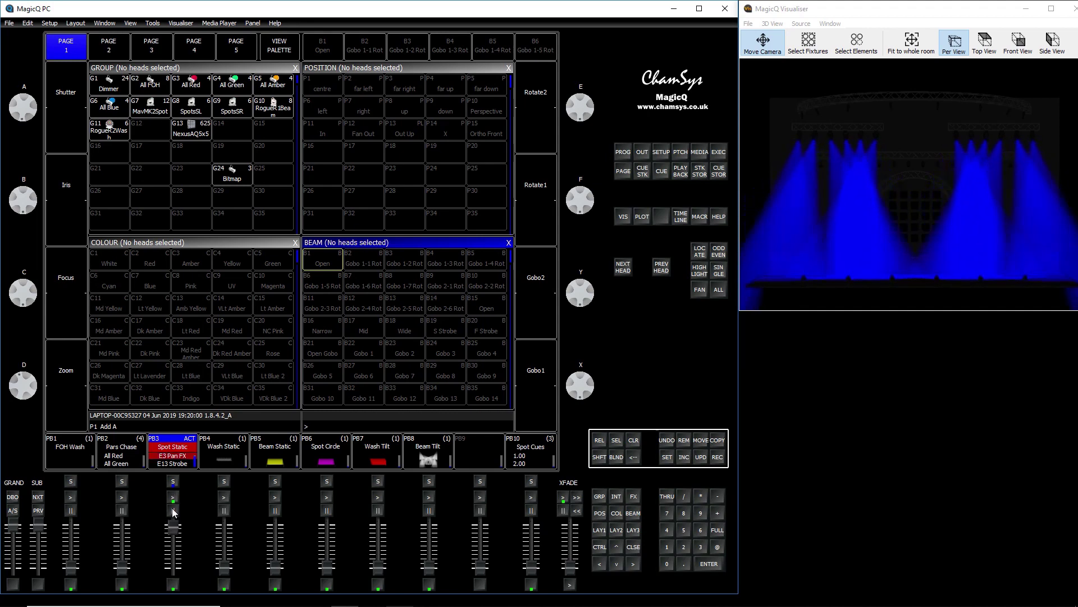
{"action": "left_click", "coordinate": [171, 510]}
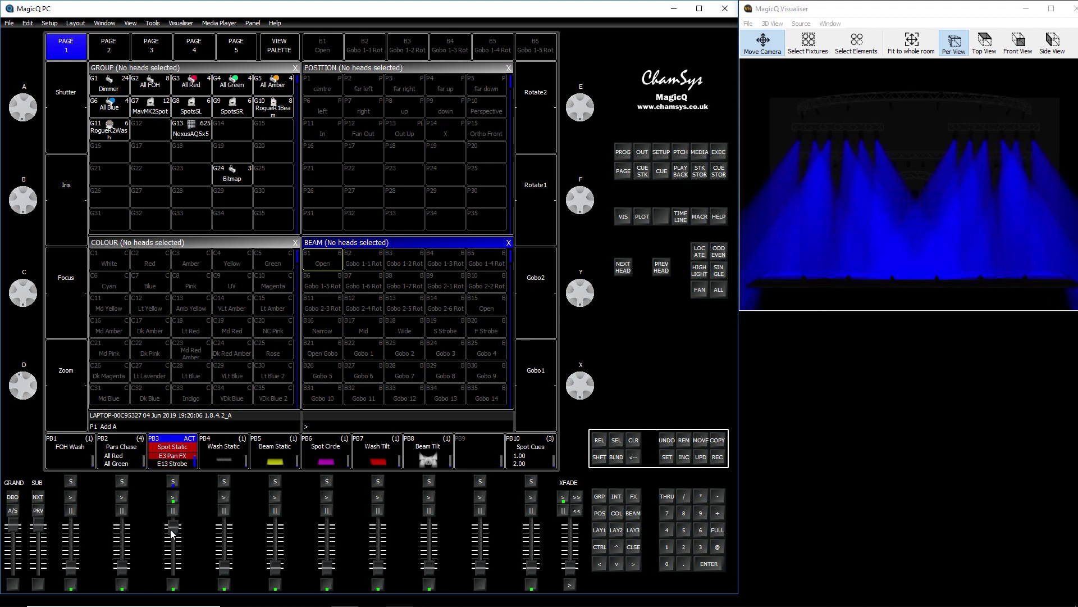
Step: Lower the Spot Static fader fully, switch off Pan FX in the Execute grid and return to the palette layout
{"action": "left_click_drag", "start_coordinate": [173, 526], "coordinate": [174, 589]}
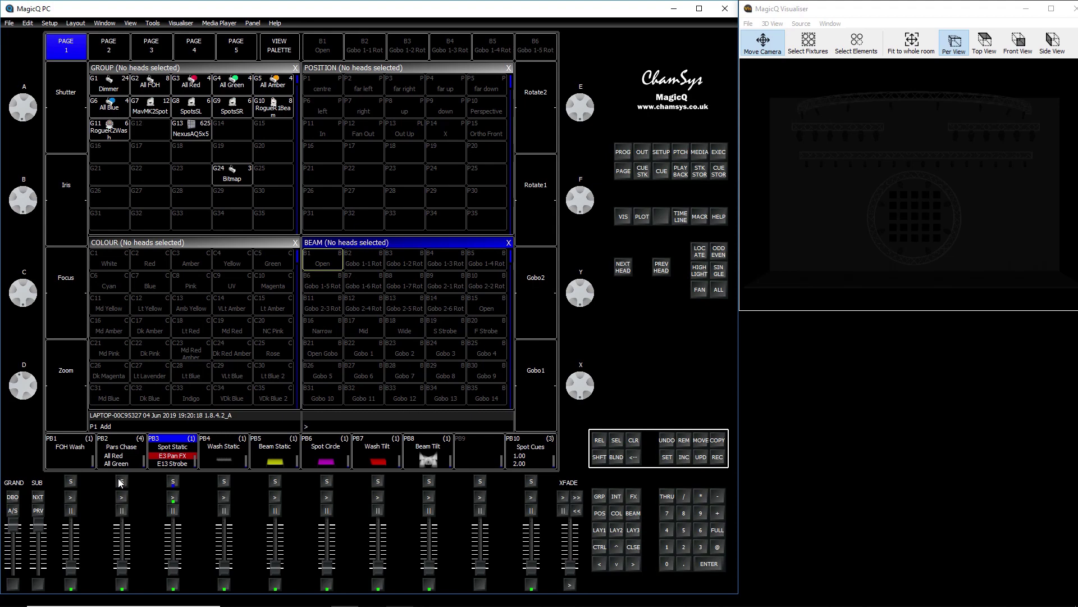
{"action": "left_click", "coordinate": [719, 153]}
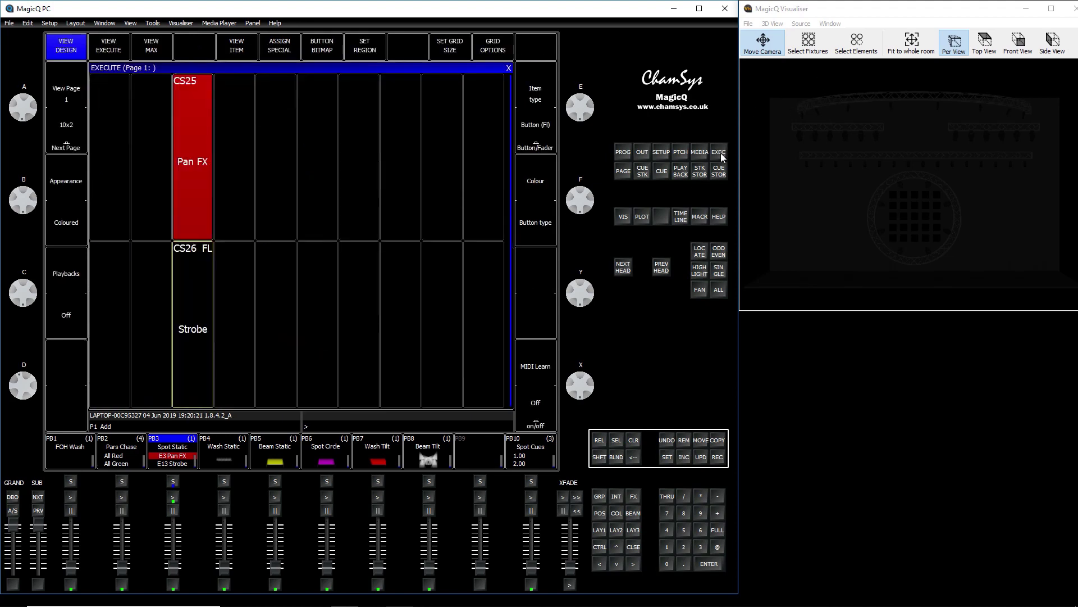
{"action": "left_click", "coordinate": [200, 178]}
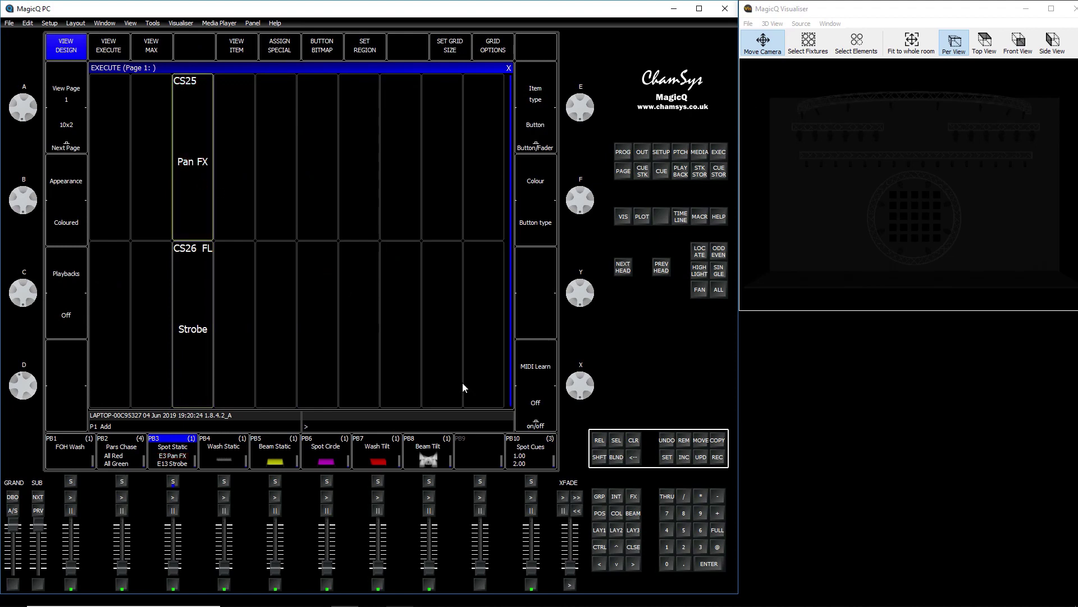
{"action": "left_click", "coordinate": [599, 530]}
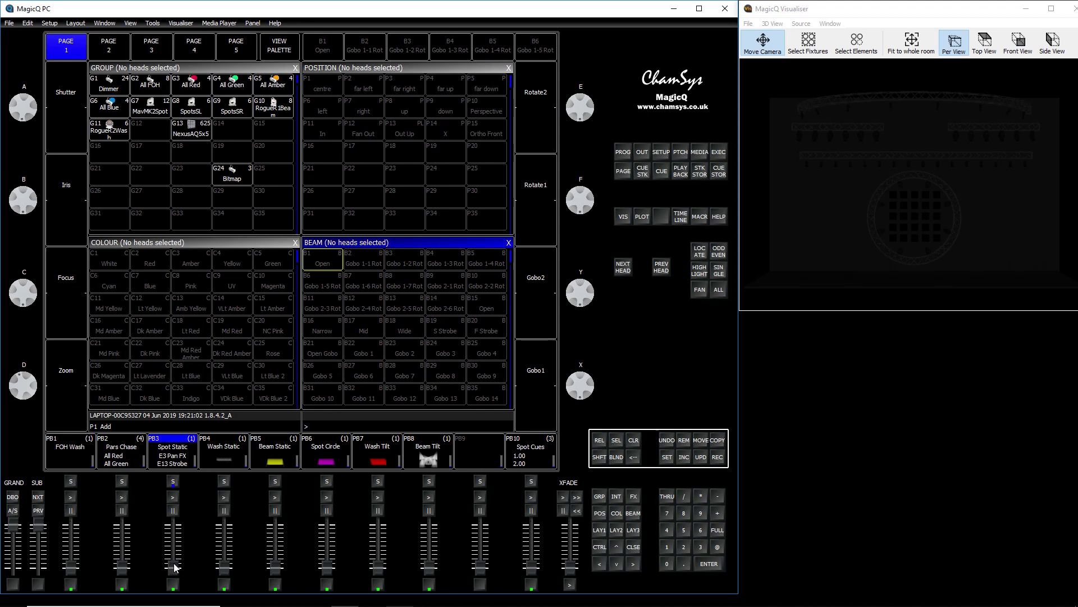
Step: Set the Playback holdover mode to Two page holdover in the playback setup and close the settings
{"action": "left_click", "coordinate": [663, 149]}
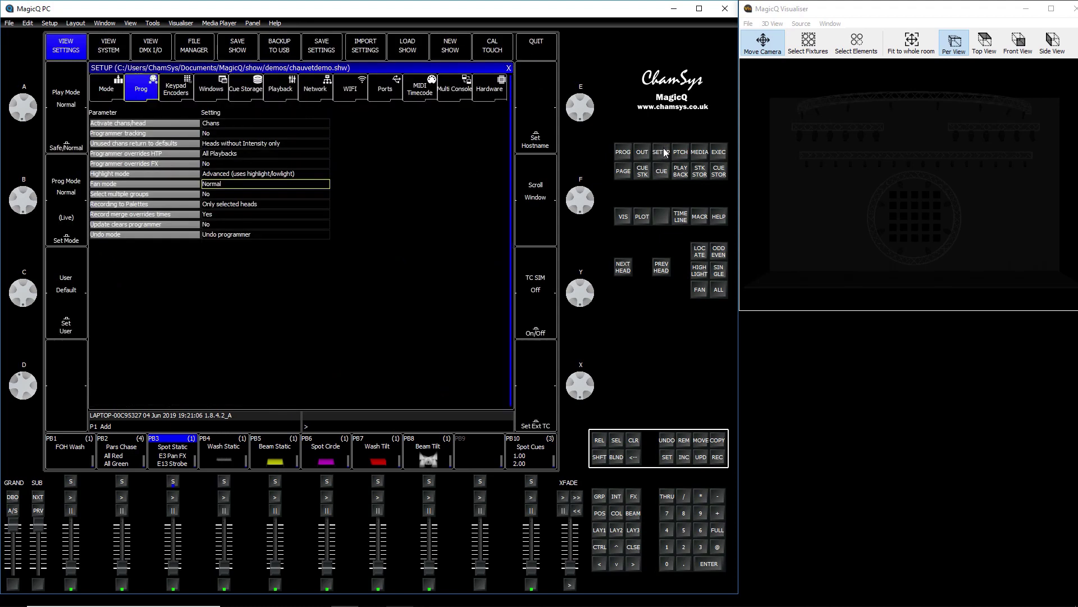
{"action": "left_click", "coordinate": [288, 90]}
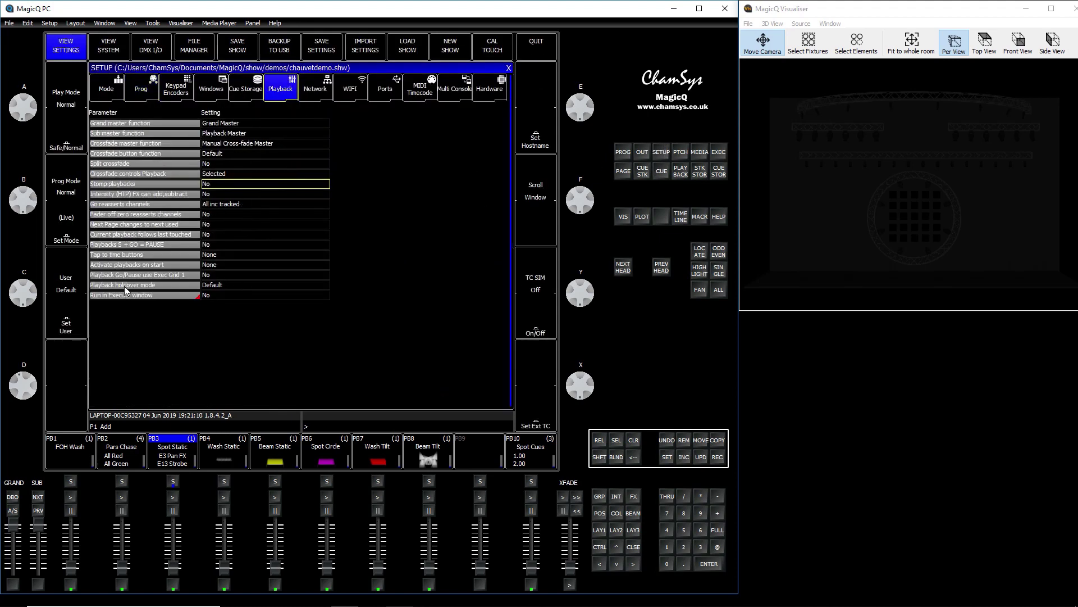
{"action": "left_click", "coordinate": [218, 285]}
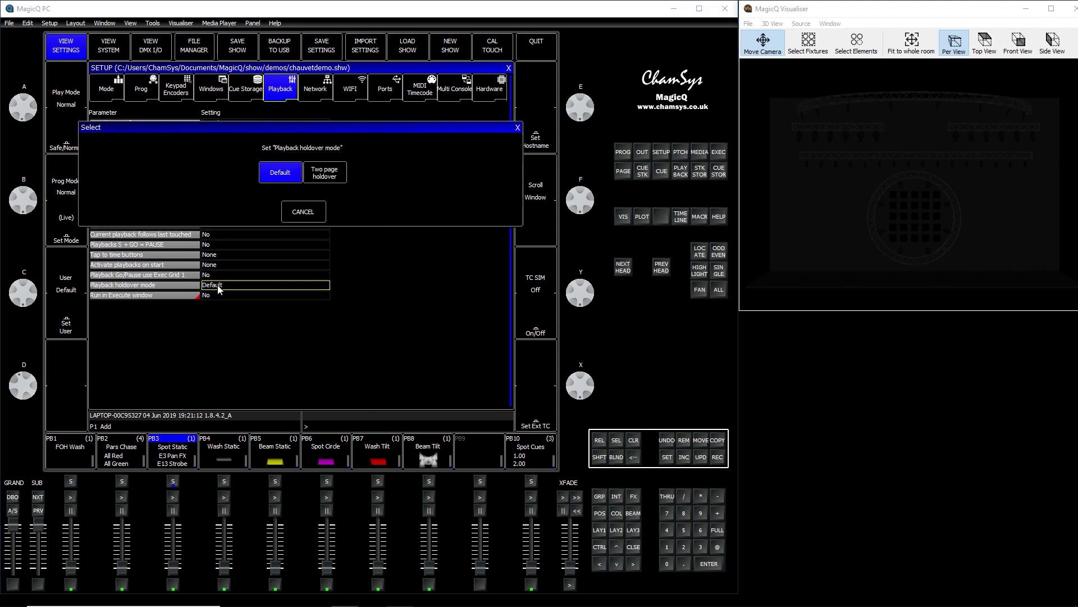
{"action": "left_click", "coordinate": [334, 169]}
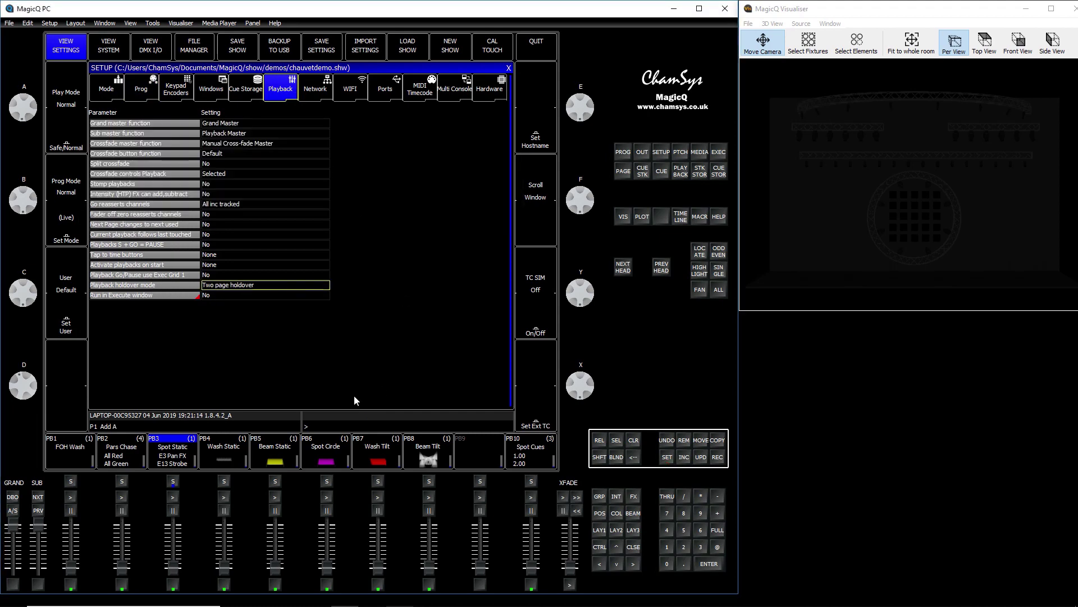
{"action": "left_click", "coordinate": [633, 546]}
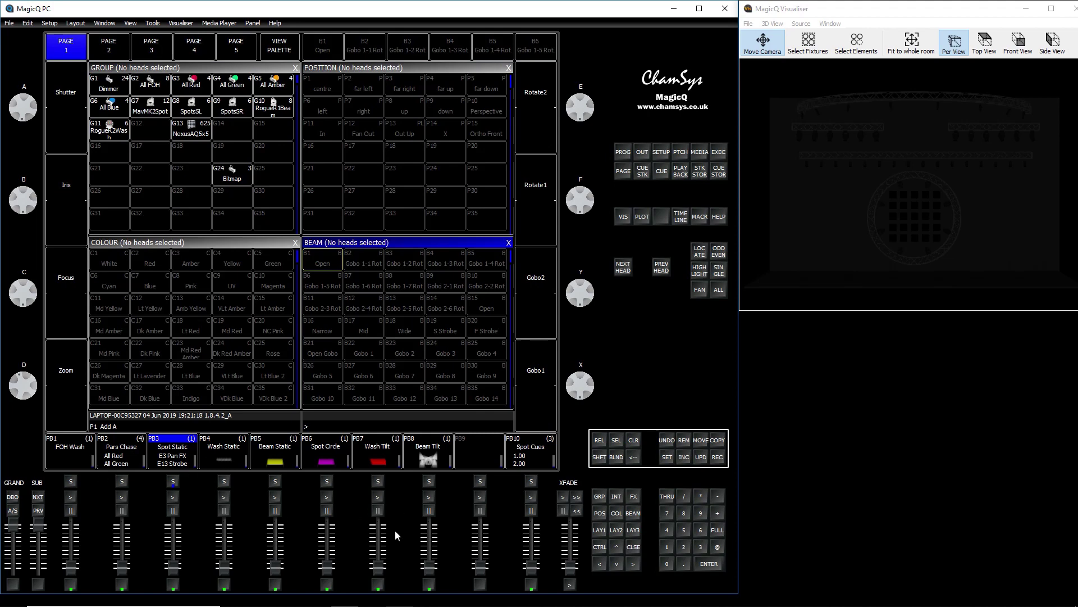
Step: Test the two-page holdover by raising Wash Tilt, going to playback page 3, activating Rot CCW and releasing all playbacks
{"action": "left_click_drag", "start_coordinate": [378, 569], "coordinate": [381, 509]}
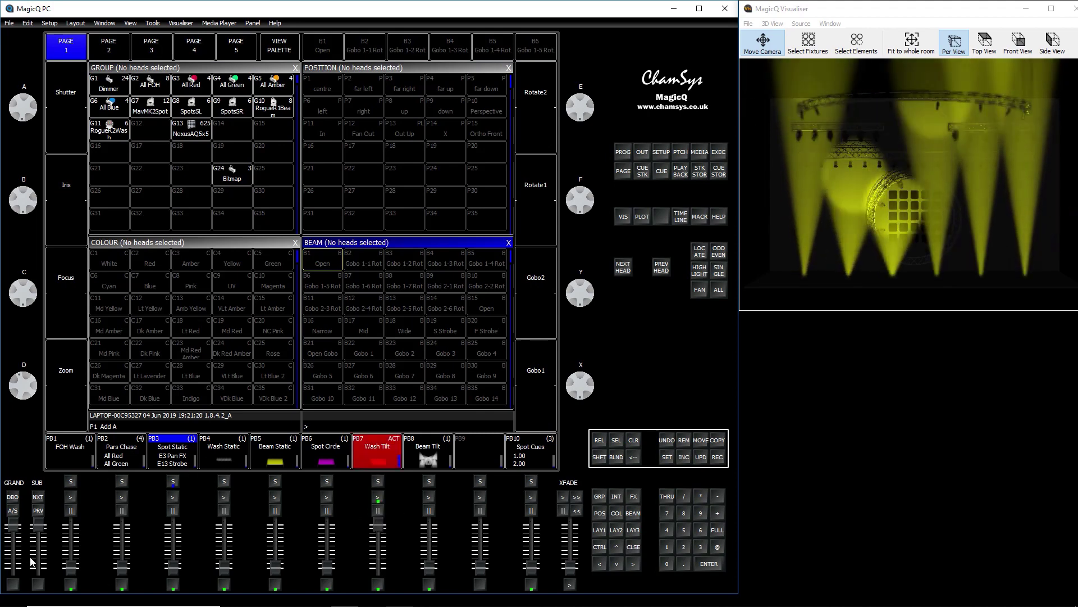
{"action": "left_click", "coordinate": [38, 497]}
{"action": "left_click", "coordinate": [38, 498]}
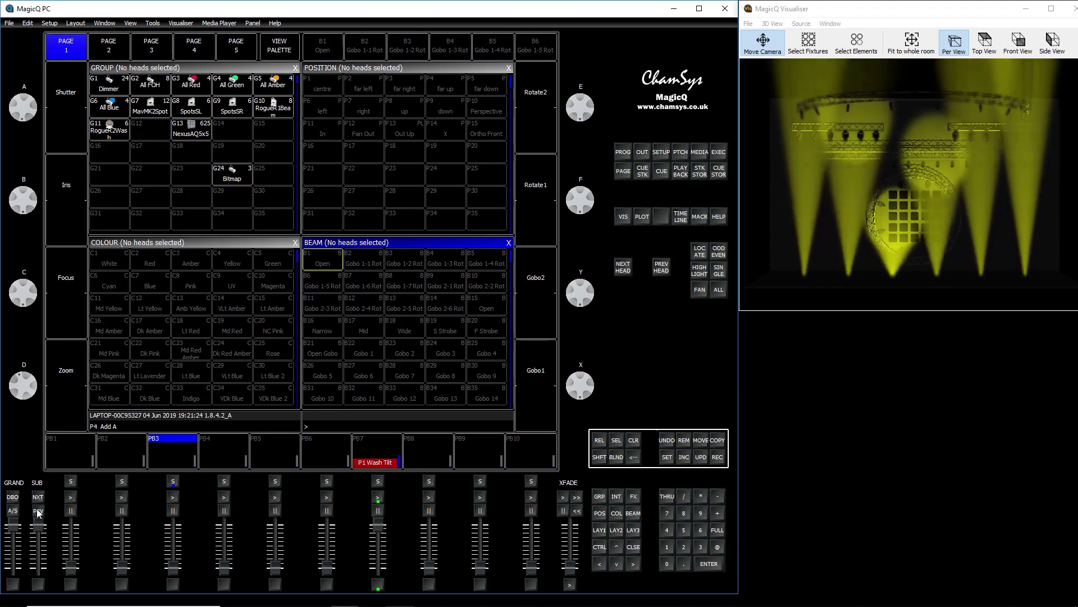
{"action": "left_click", "coordinate": [37, 510]}
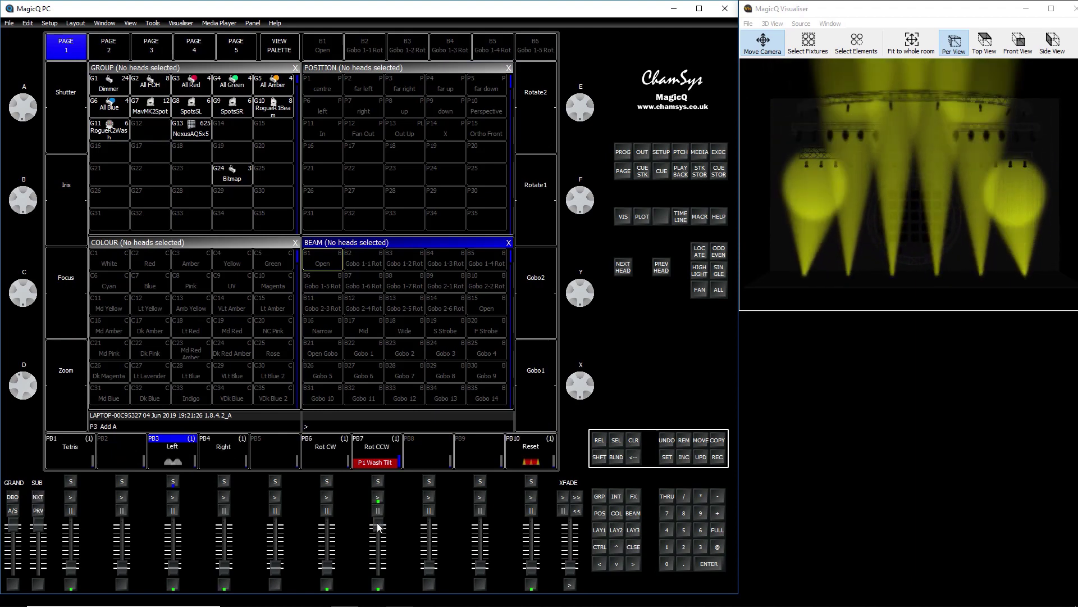
{"action": "left_click", "coordinate": [376, 464]}
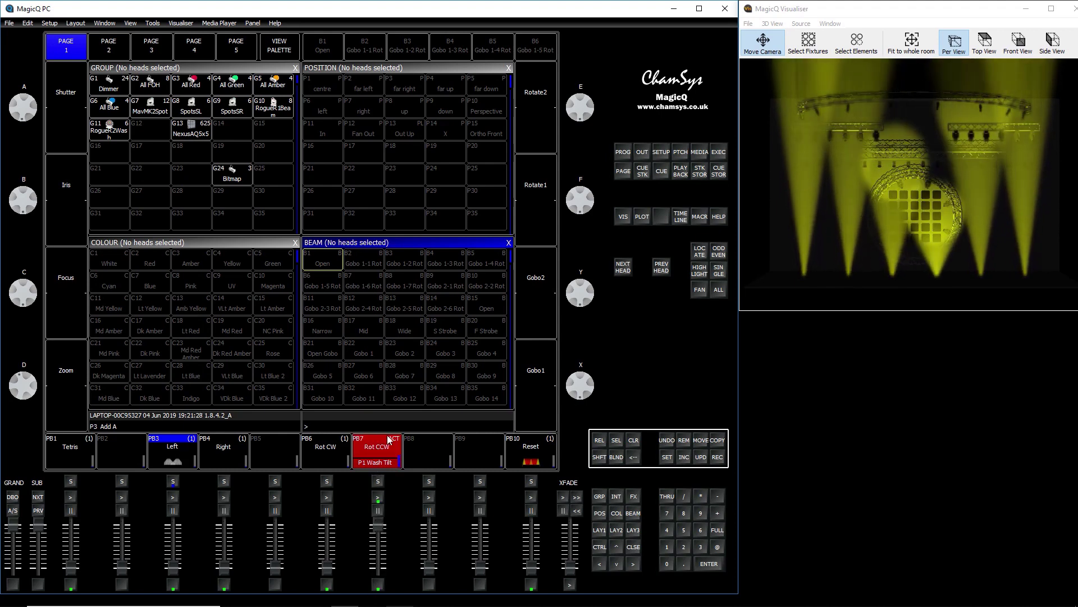
{"action": "left_click", "coordinate": [600, 440]}
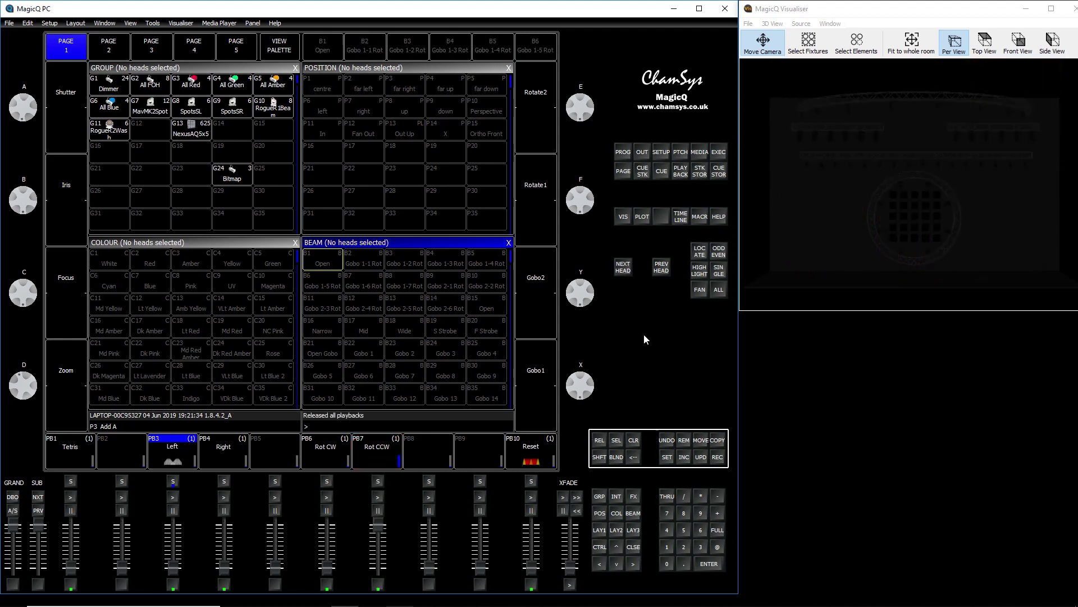